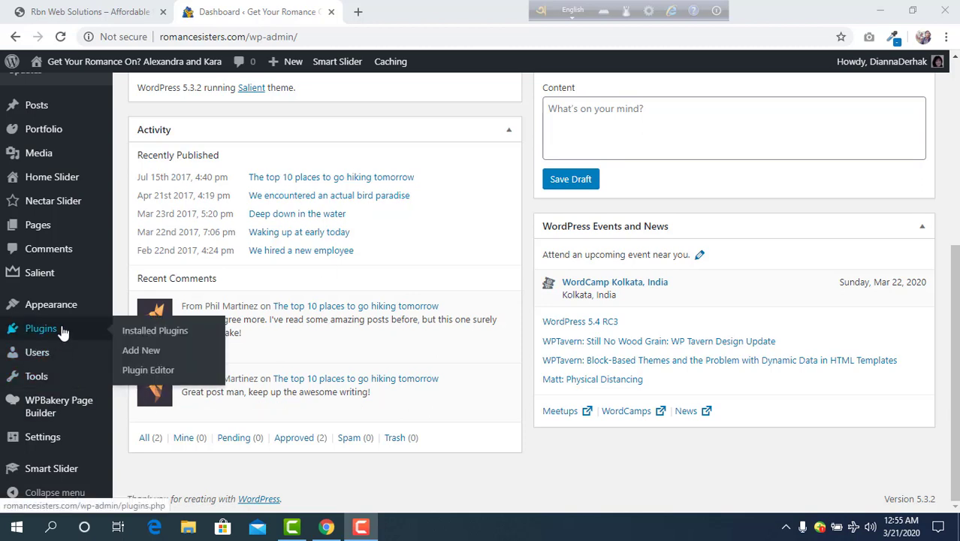
Search for 'contact form 7', then install and activate the Contact Form 7 plugin.
{"action": "left_click", "coordinate": [140, 350]}
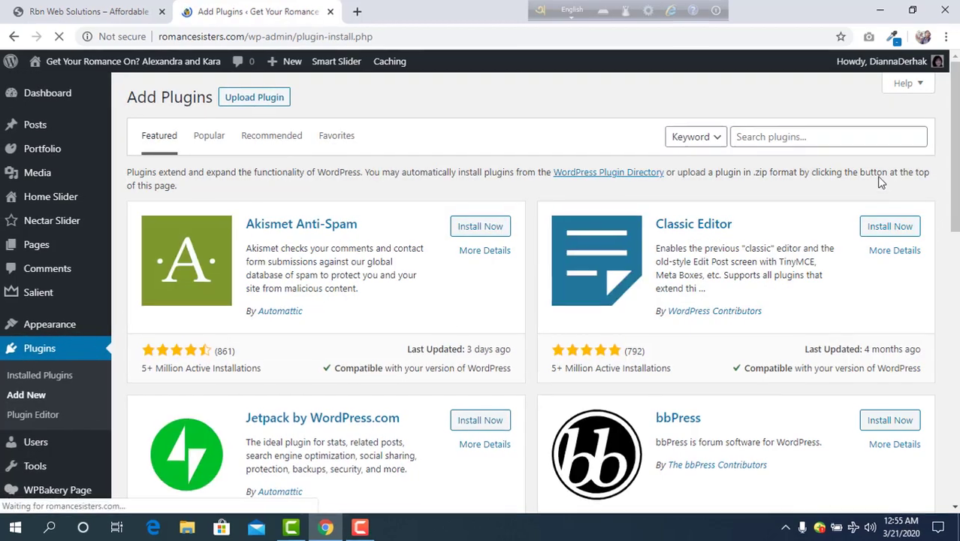
{"action": "left_click", "coordinate": [842, 137]}
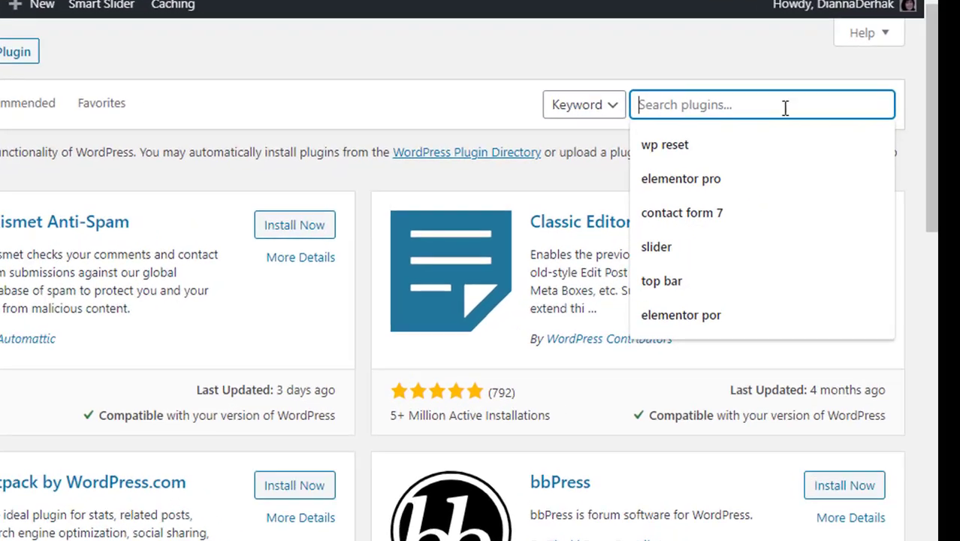
{"action": "type", "text": "co"}
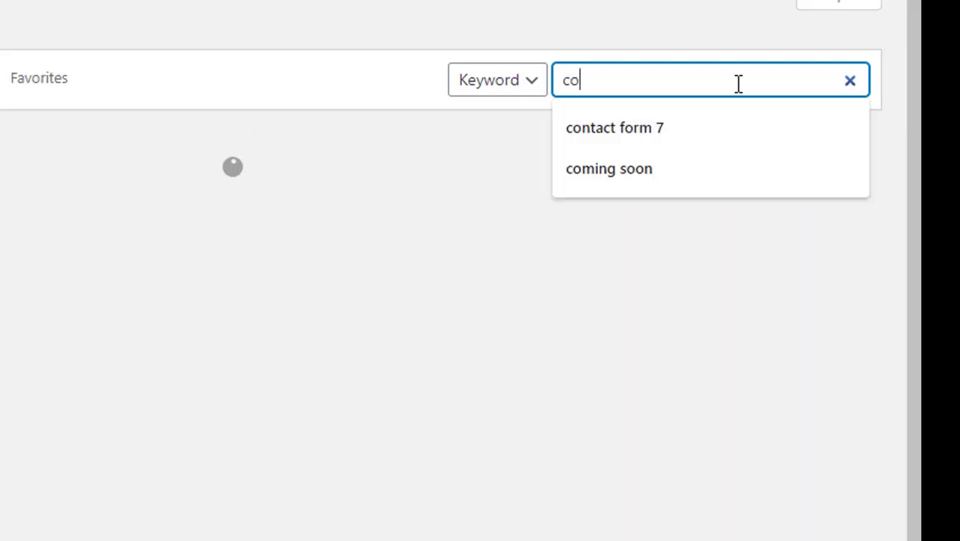
{"action": "type", "text": "ntact for"}
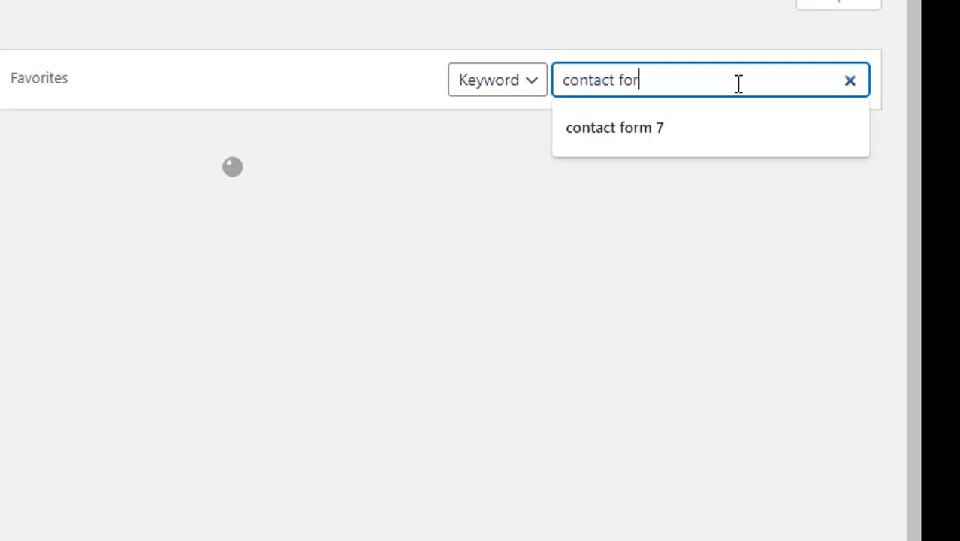
{"action": "type", "text": "m 7"}
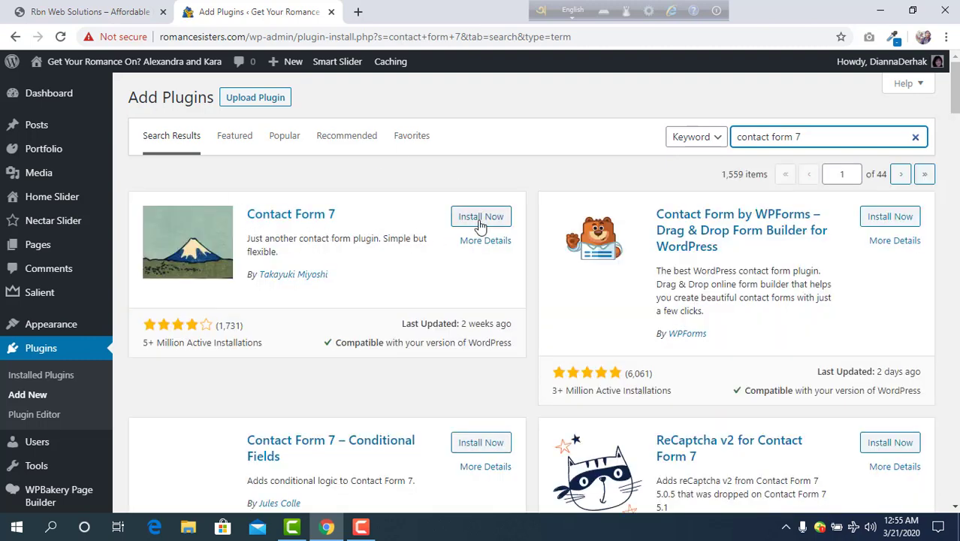
{"action": "left_click", "coordinate": [475, 217]}
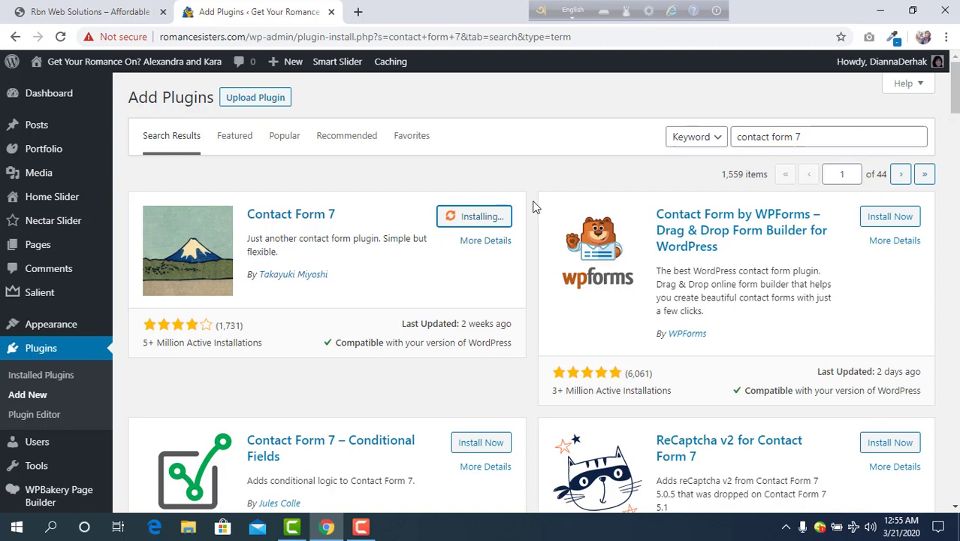
{"action": "left_click", "coordinate": [484, 218]}
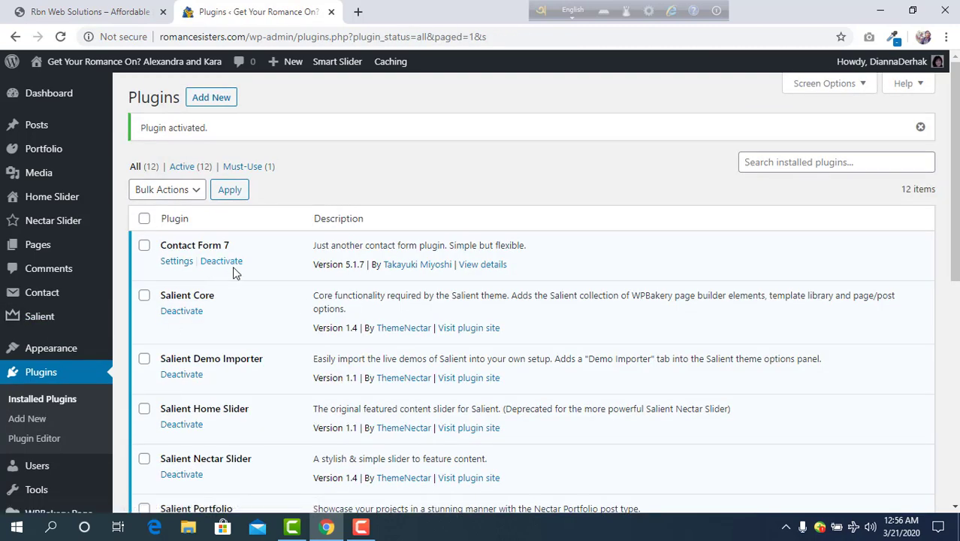
Open a new blank page editor in a separate tab from Pages > Add New.
{"action": "scroll", "coordinate": [233, 273], "scroll_direction": "down", "scroll_amount": 3}
{"action": "scroll", "coordinate": [233, 274], "scroll_direction": "up", "scroll_amount": 3}
{"action": "mouse_move", "coordinate": [38, 245]}
{"action": "right_click", "coordinate": [154, 267]}
{"action": "left_click", "coordinate": [191, 282]}
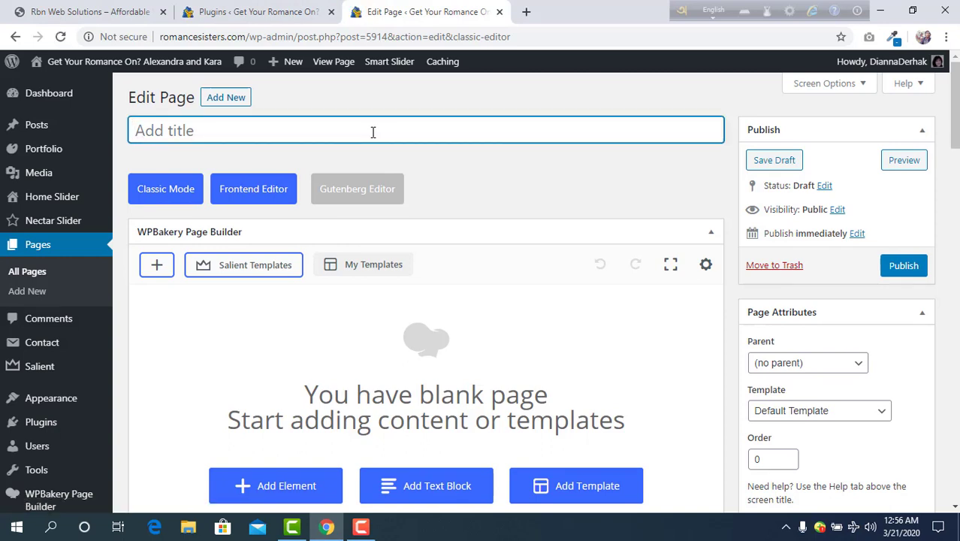
Title the page 'Submit Information' and add an empty row to it.
{"action": "type", "text": "Submit"}
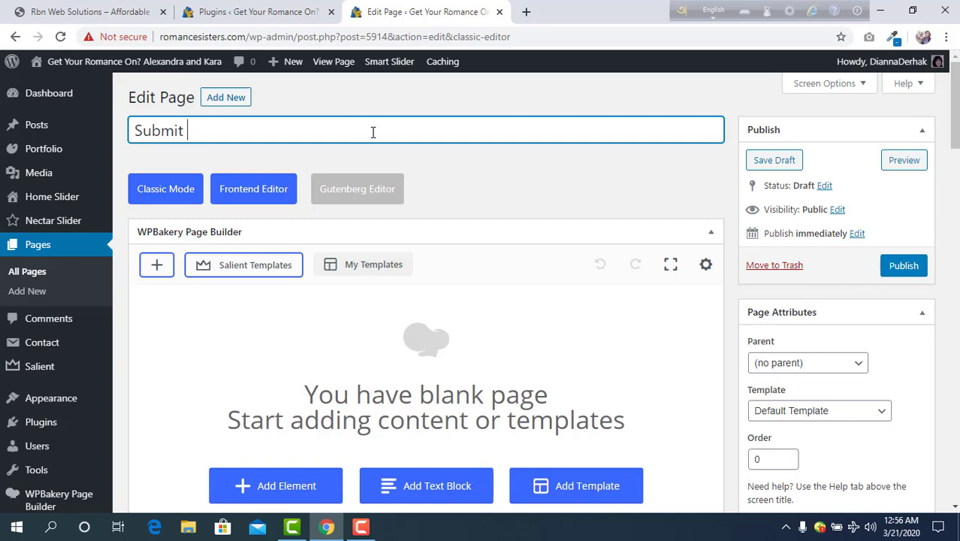
{"action": "type", "text": " Information"}
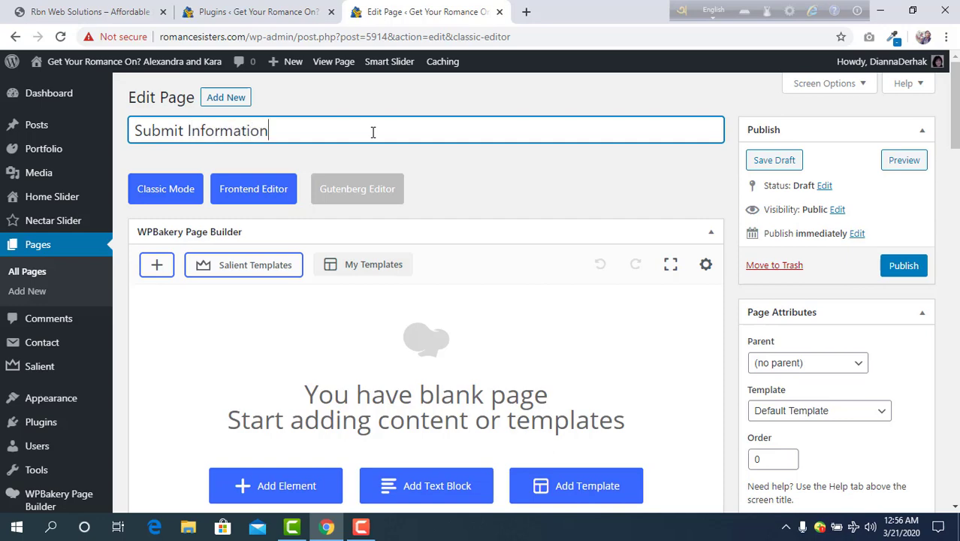
{"action": "scroll", "coordinate": [291, 249], "scroll_direction": "down", "scroll_amount": 4}
{"action": "left_click", "coordinate": [284, 163]}
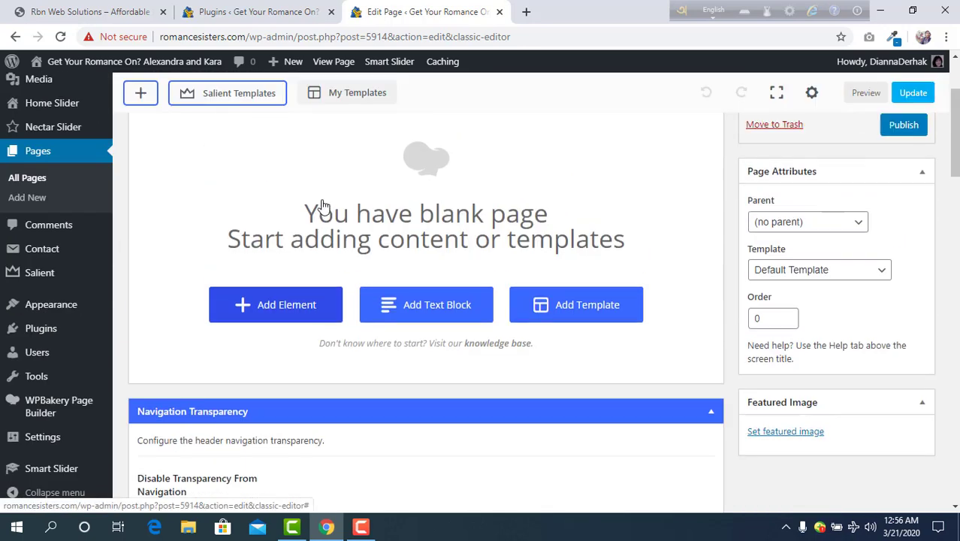
{"action": "left_click", "coordinate": [220, 206]}
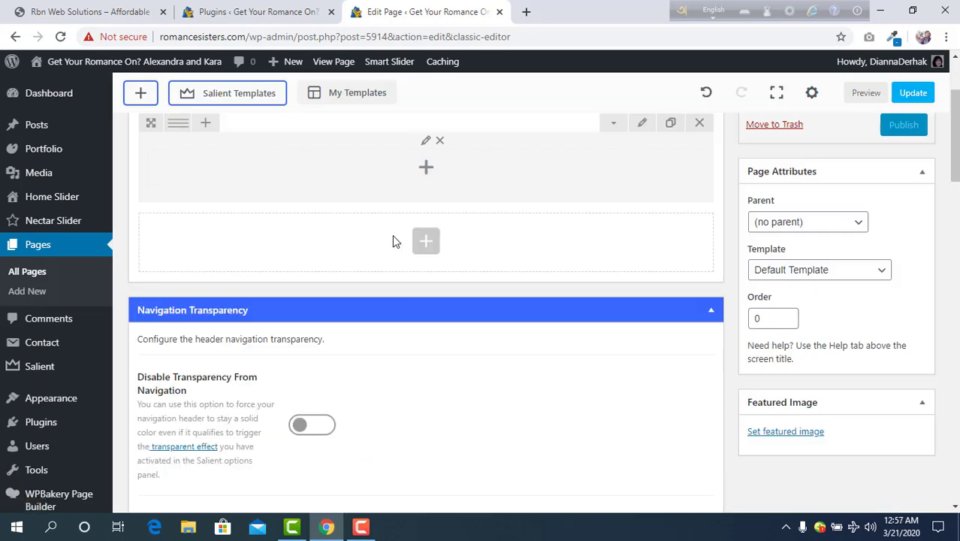
{"action": "scroll", "coordinate": [393, 223], "scroll_direction": "up", "scroll_amount": 3}
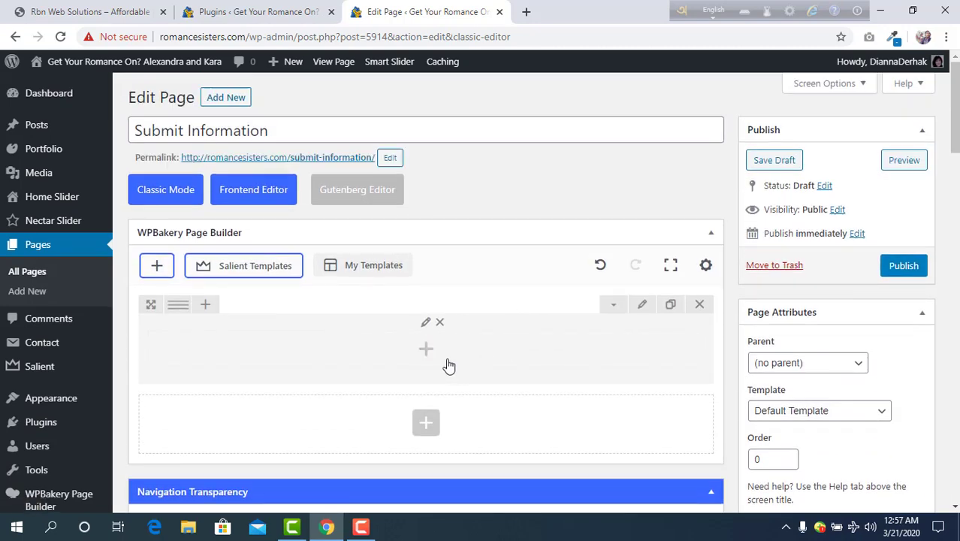
Add a Custom Heading reading 'Submit information to download our bio' to the row.
{"action": "left_click", "coordinate": [426, 347]}
{"action": "type", "text": "c"}
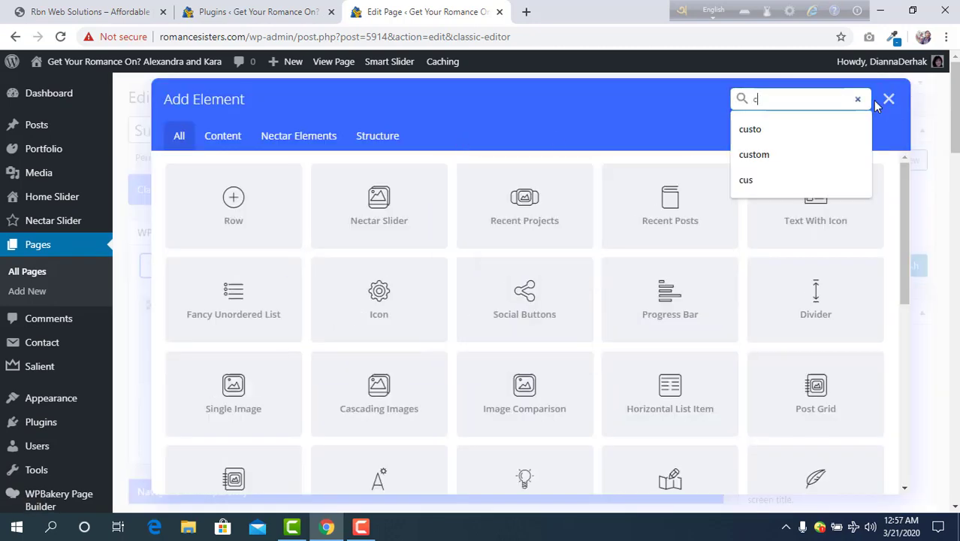
{"action": "type", "text": "usto"}
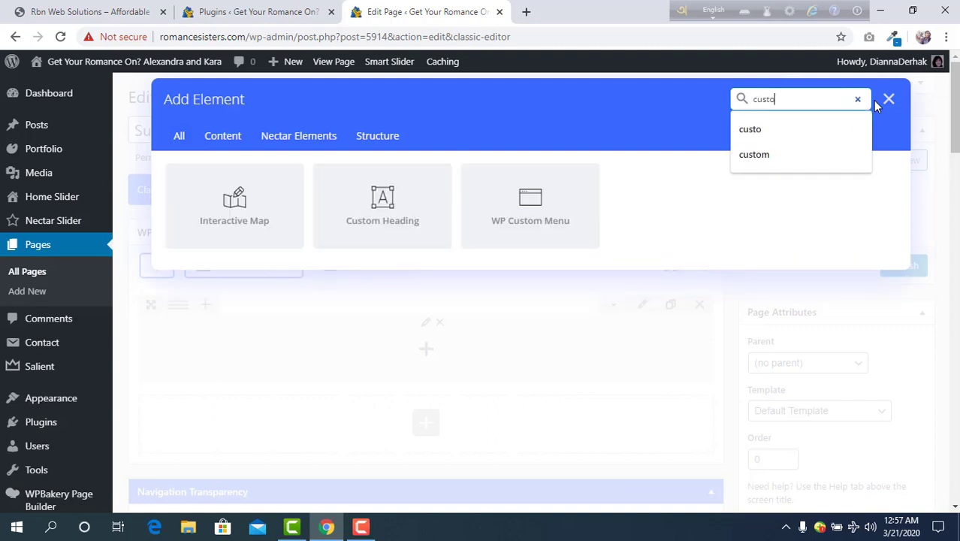
{"action": "left_click", "coordinate": [398, 222]}
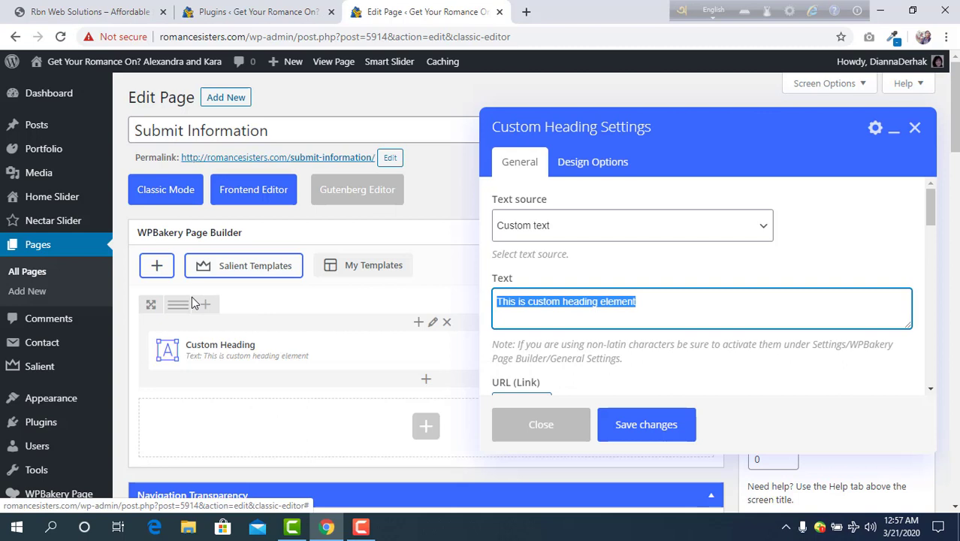
{"action": "type", "text": "Submit"}
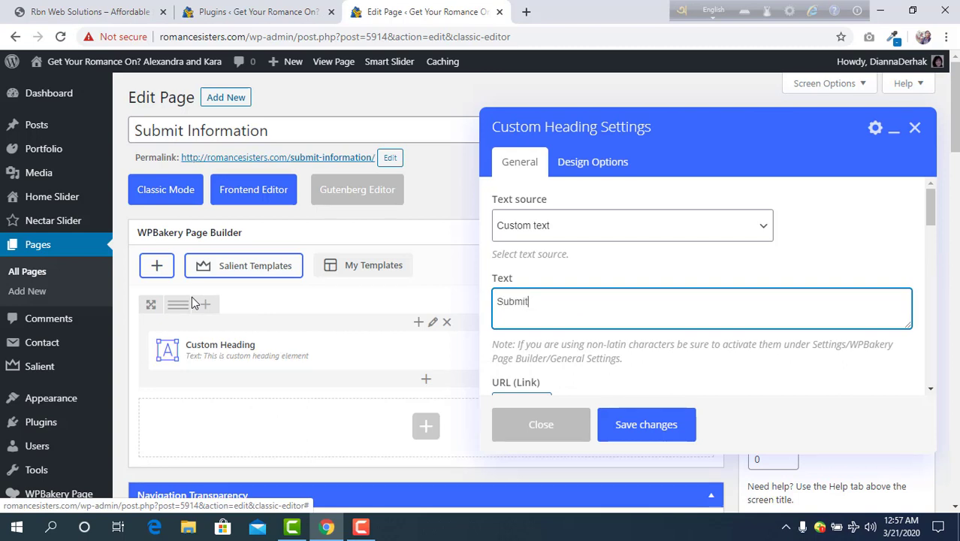
{"action": "type", "text": " infro"}
{"action": "key", "text": "BackSpace"}
{"action": "type", "text": "ormation to"}
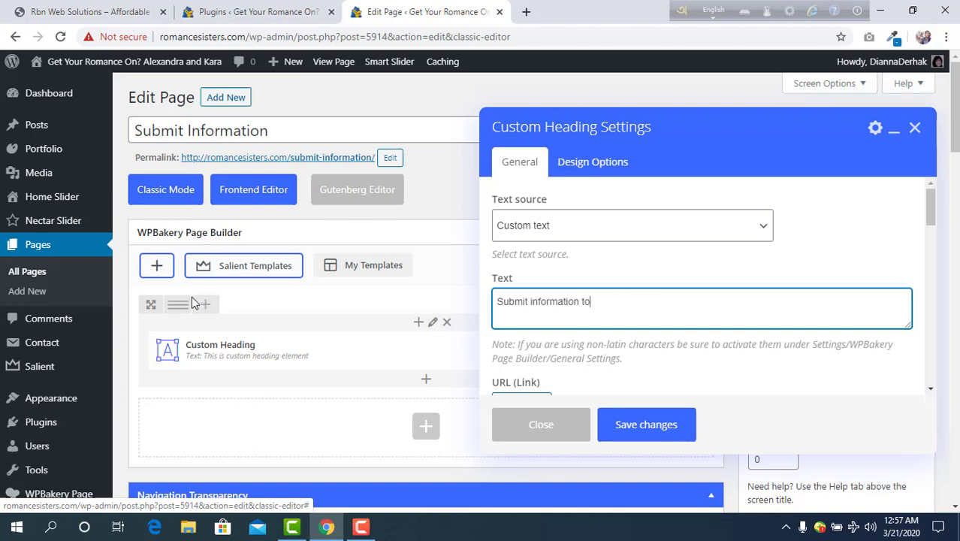
{"action": "type", "text": " download our a"}
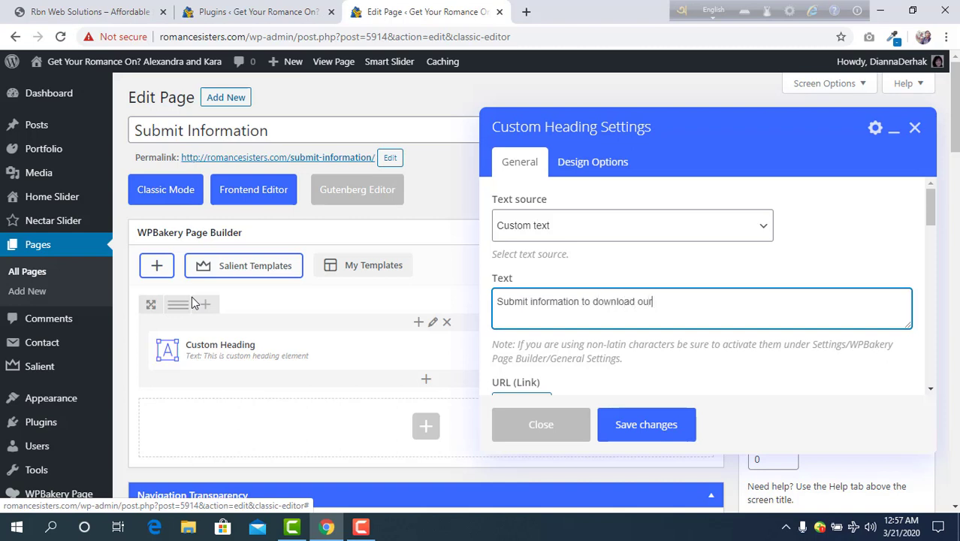
{"action": "type", "text": "g"}
Set the heading's font size to 30 and save the heading settings.
{"action": "scroll", "coordinate": [571, 349], "scroll_direction": "down", "scroll_amount": 2}
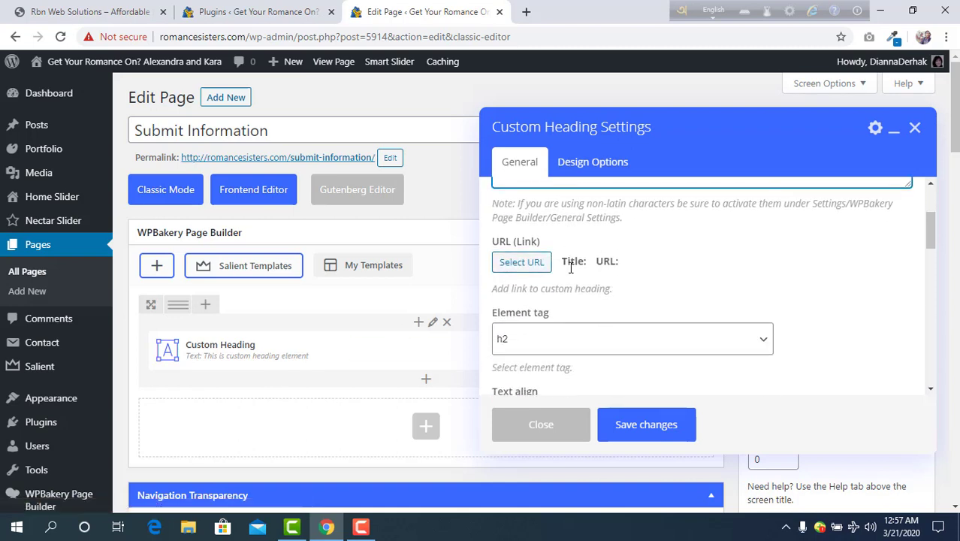
{"action": "scroll", "coordinate": [563, 338], "scroll_direction": "down", "scroll_amount": 2}
{"action": "left_click", "coordinate": [556, 361]}
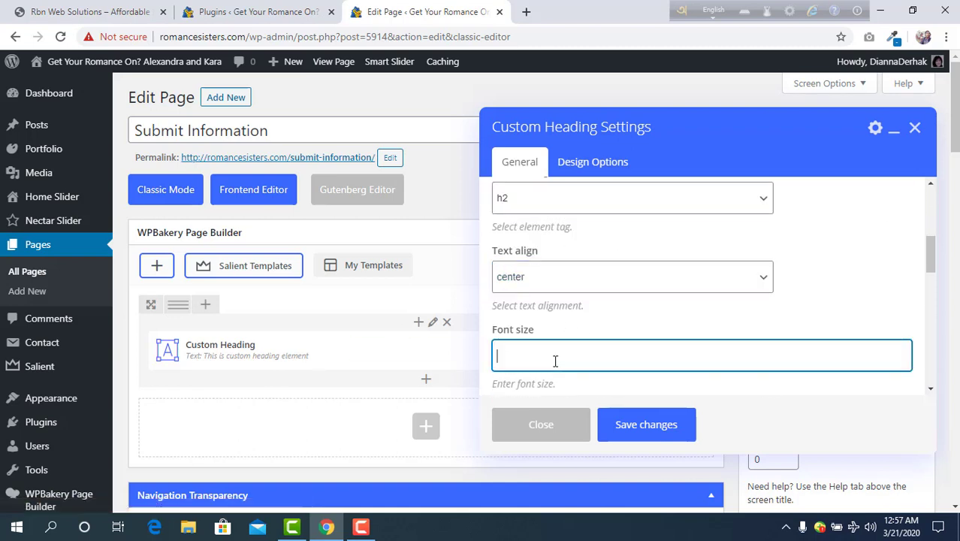
{"action": "type", "text": "30"}
{"action": "scroll", "coordinate": [733, 296], "scroll_direction": "down", "scroll_amount": 2}
{"action": "scroll", "coordinate": [621, 307], "scroll_direction": "down", "scroll_amount": 1}
{"action": "scroll", "coordinate": [621, 307], "scroll_direction": "down", "scroll_amount": 4}
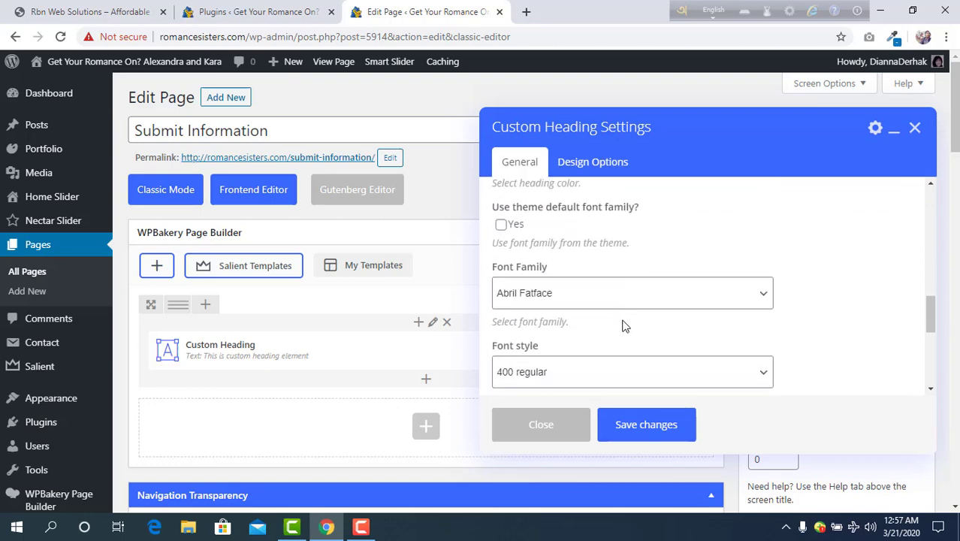
{"action": "scroll", "coordinate": [623, 323], "scroll_direction": "down", "scroll_amount": 4}
{"action": "left_click", "coordinate": [400, 372]}
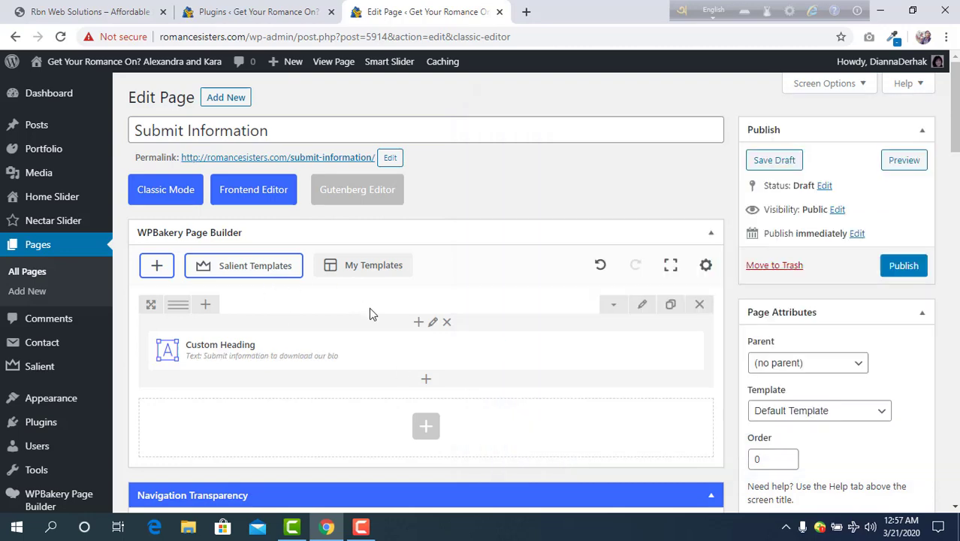
Add a centre-aligned Text Block with placeholder text under the heading.
{"action": "scroll", "coordinate": [422, 313], "scroll_direction": "down", "scroll_amount": 1}
{"action": "left_click", "coordinate": [427, 313]}
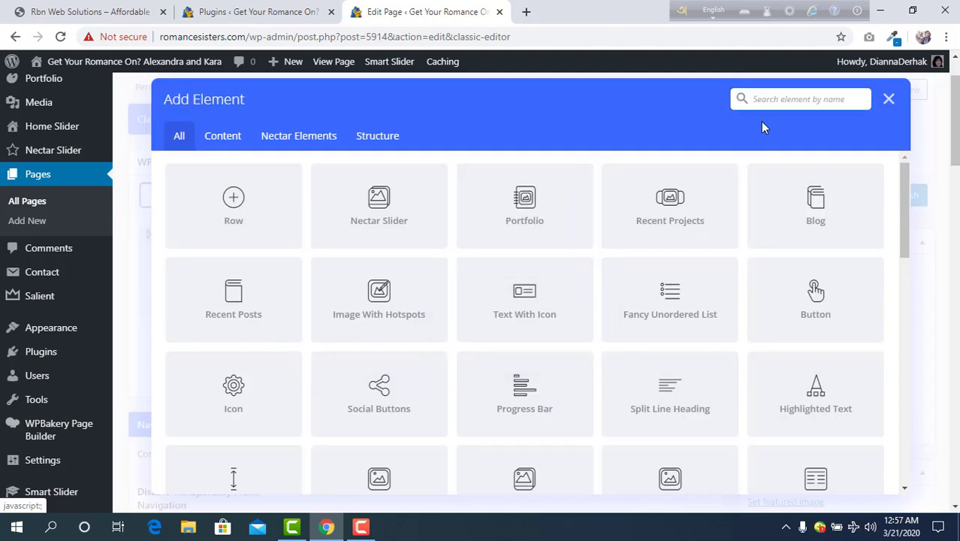
{"action": "type", "text": "text"}
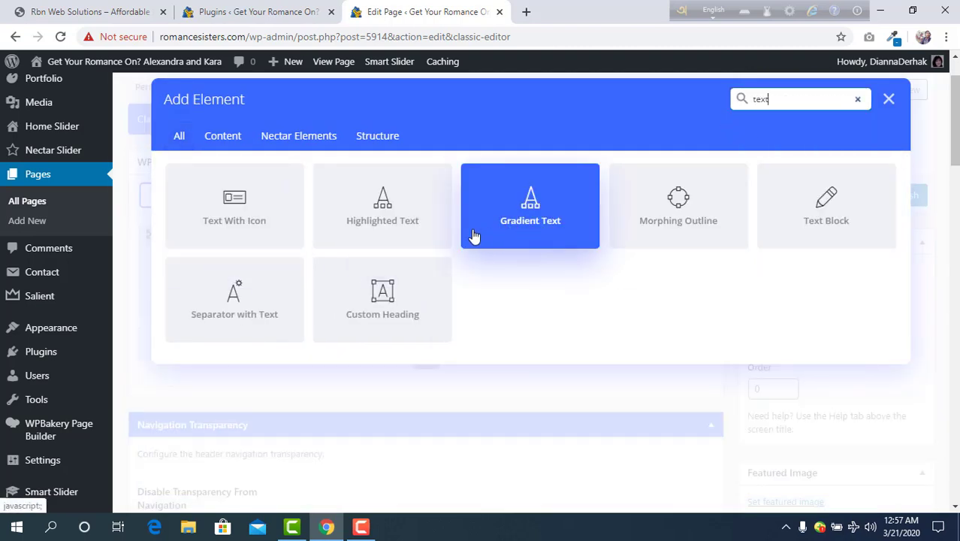
{"action": "left_click", "coordinate": [814, 217]}
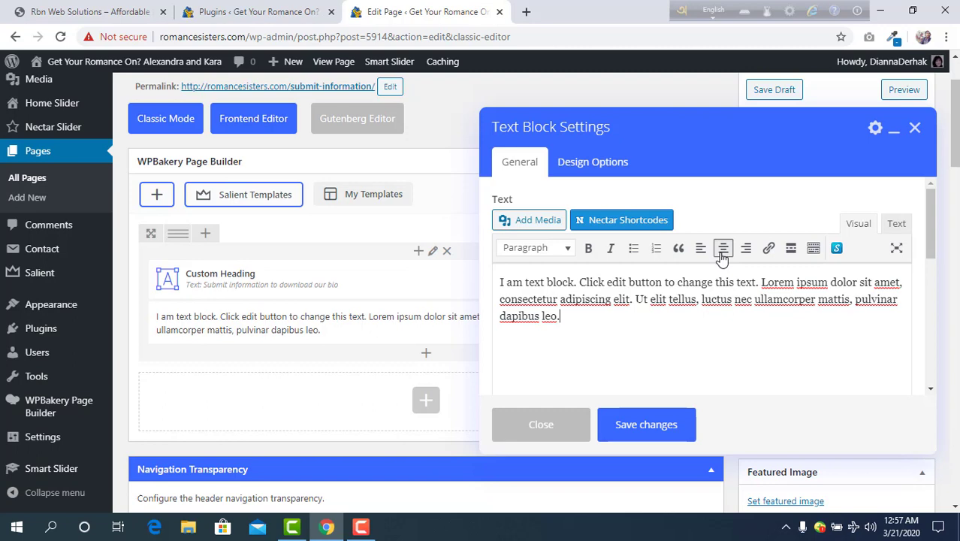
{"action": "left_click", "coordinate": [723, 250]}
{"action": "left_click", "coordinate": [645, 424]}
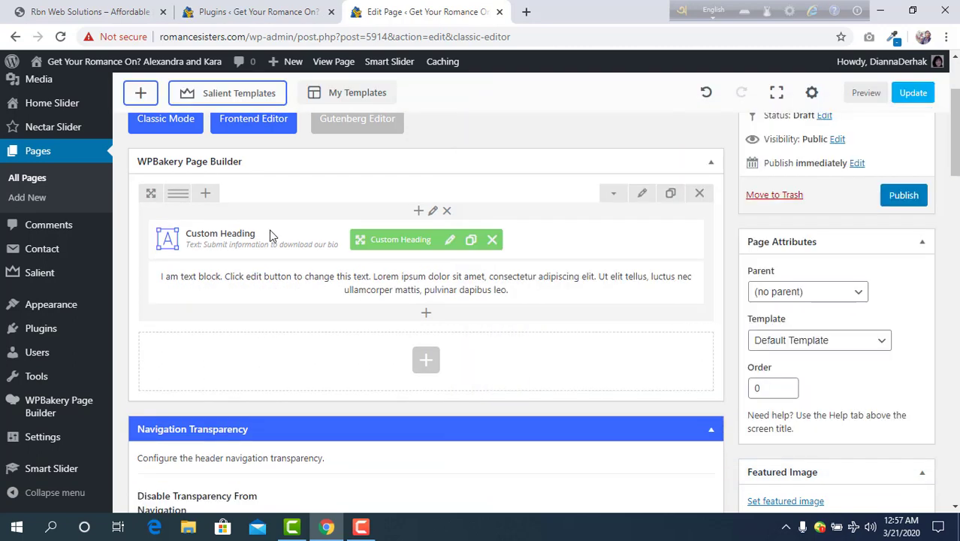
{"action": "scroll", "coordinate": [382, 260], "scroll_direction": "down", "scroll_amount": 1}
{"action": "left_click", "coordinate": [426, 244]}
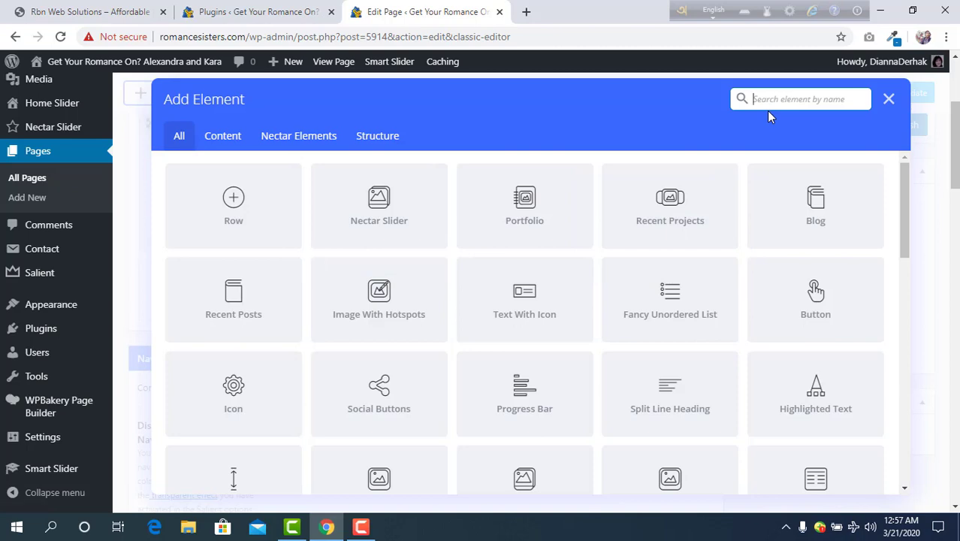
Copy the Contact form 1 shortcode from the Contact Forms list.
{"action": "left_click", "coordinate": [254, 12]}
{"action": "mouse_move", "coordinate": [38, 151]}
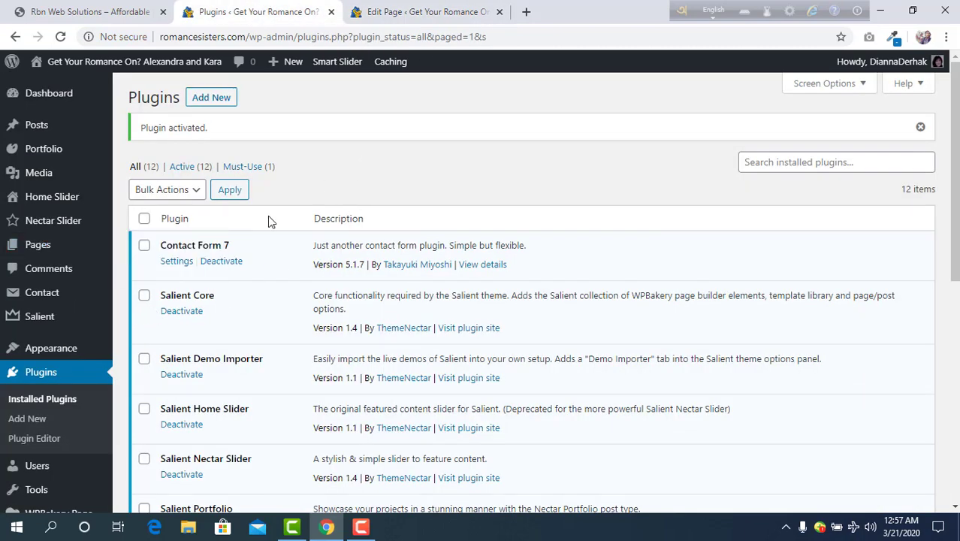
{"action": "scroll", "coordinate": [15, 364], "scroll_direction": "down", "scroll_amount": 2}
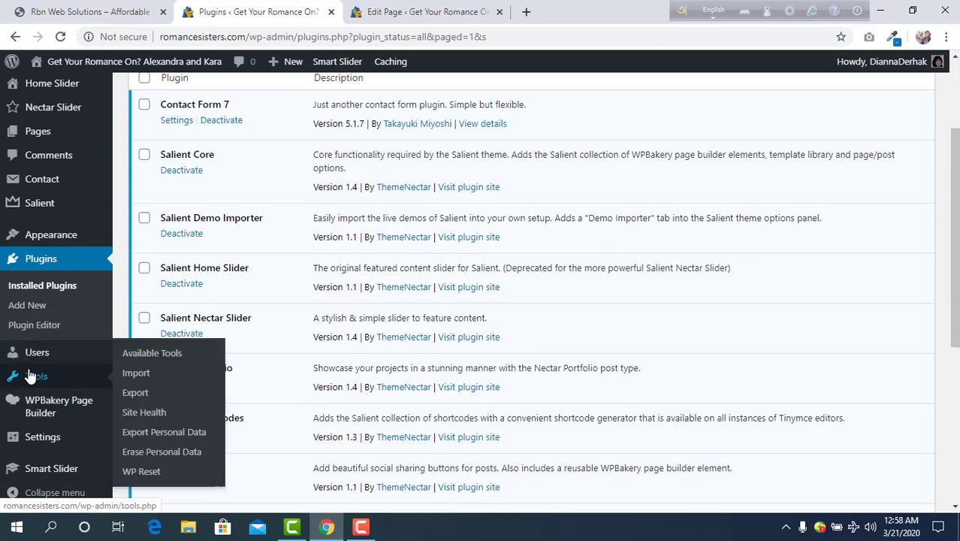
{"action": "mouse_move", "coordinate": [40, 203]}
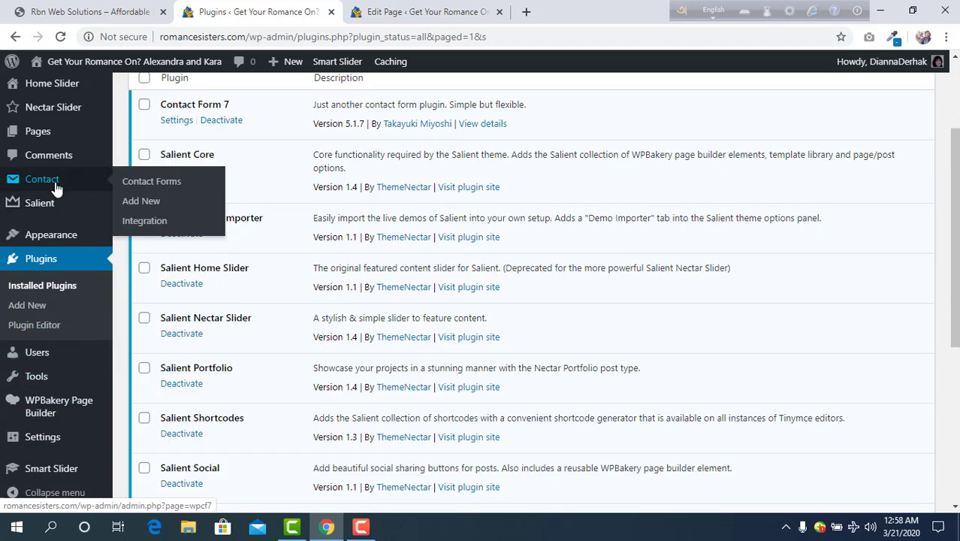
{"action": "left_click", "coordinate": [58, 190]}
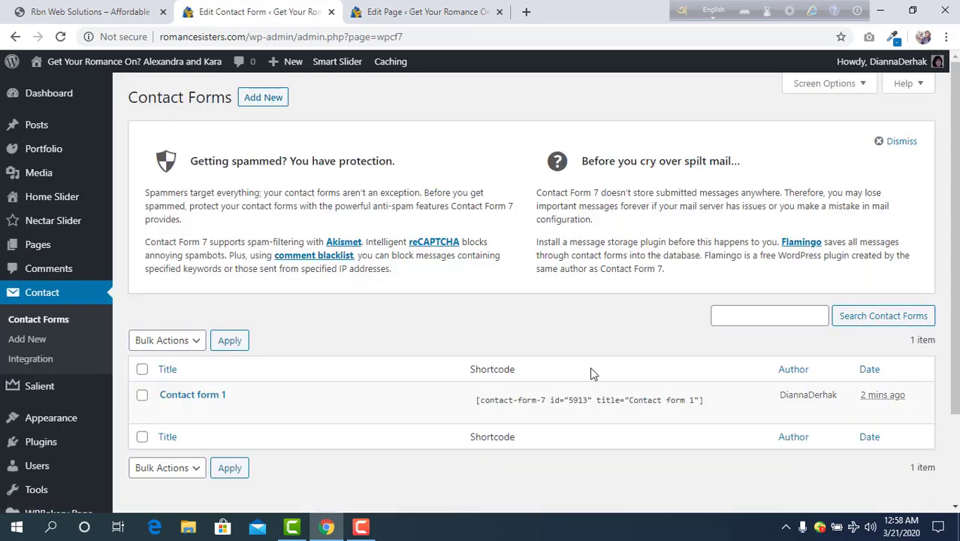
{"action": "mouse_move", "coordinate": [526, 399]}
{"action": "left_click", "coordinate": [661, 398]}
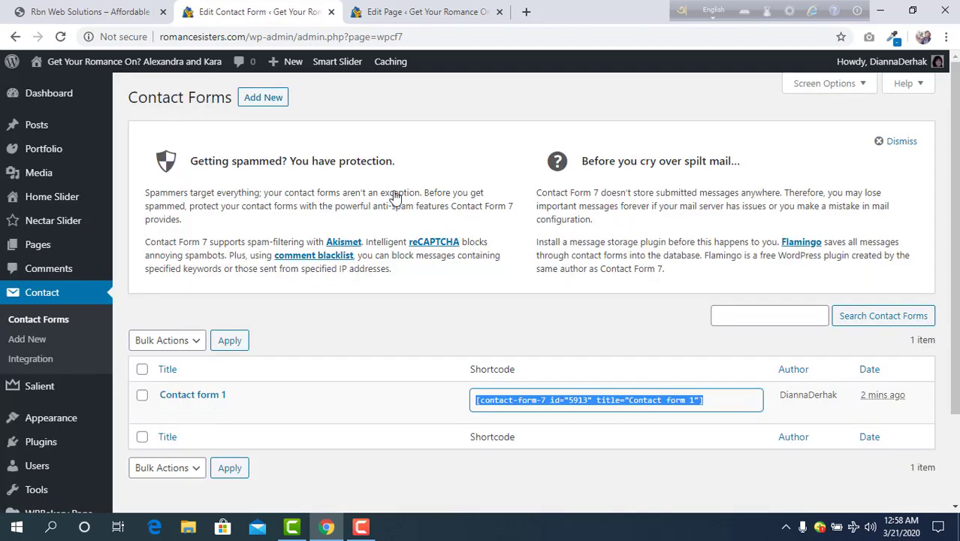
Add a Text Block holding the pasted shortcode and publish the Submit Information page.
{"action": "left_click", "coordinate": [398, 11]}
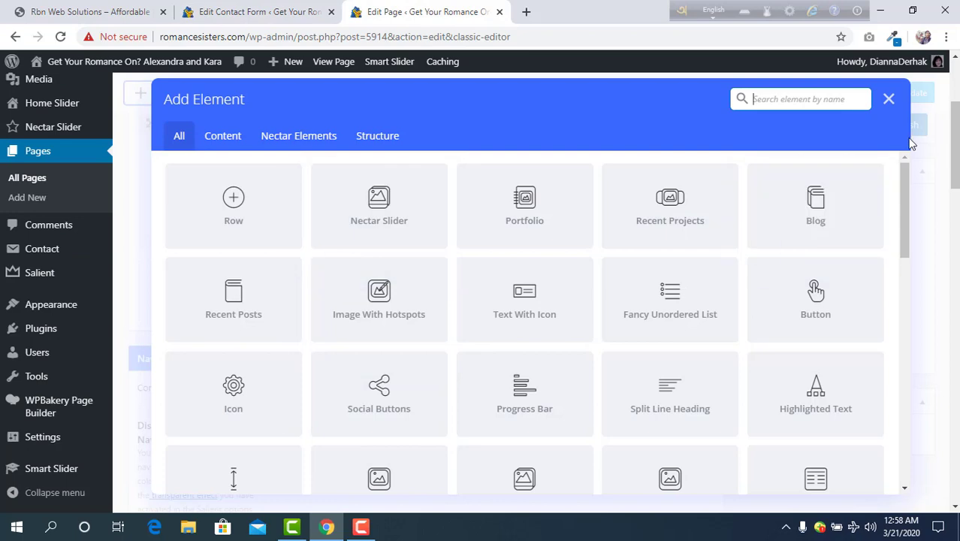
{"action": "type", "text": "text"}
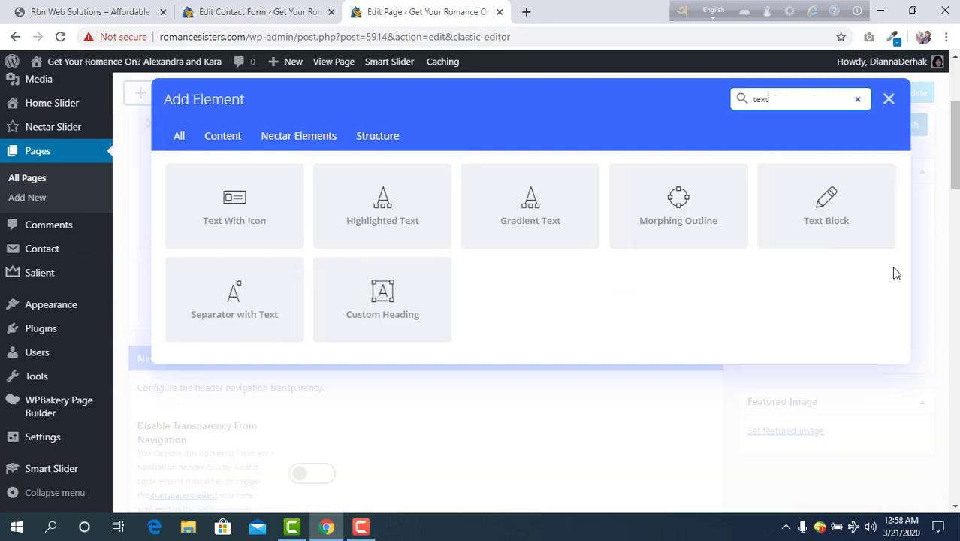
{"action": "left_click", "coordinate": [838, 233]}
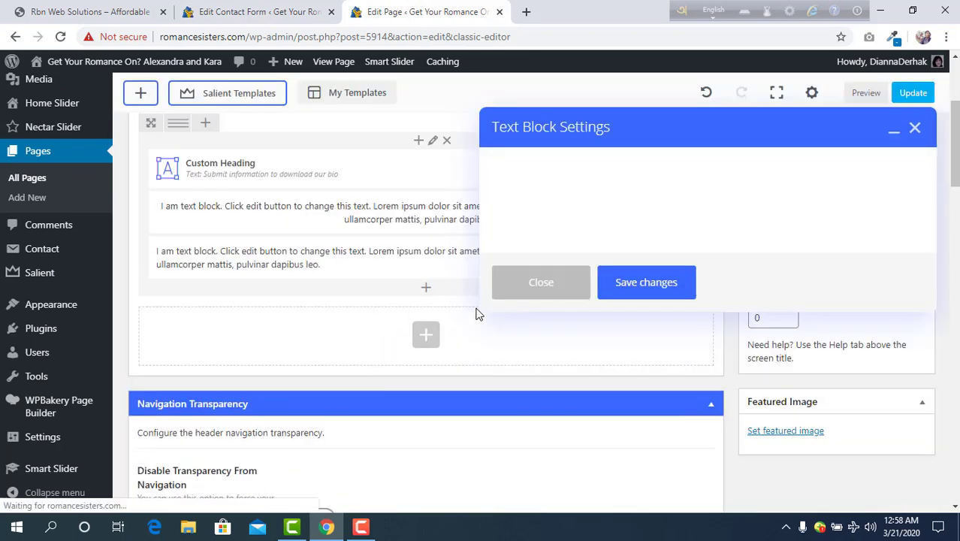
{"action": "key", "text": "ctrl+a"}
{"action": "type", "text": "[contact-form-7 id=\"5913\" title=\"Contact form 1\"]"}
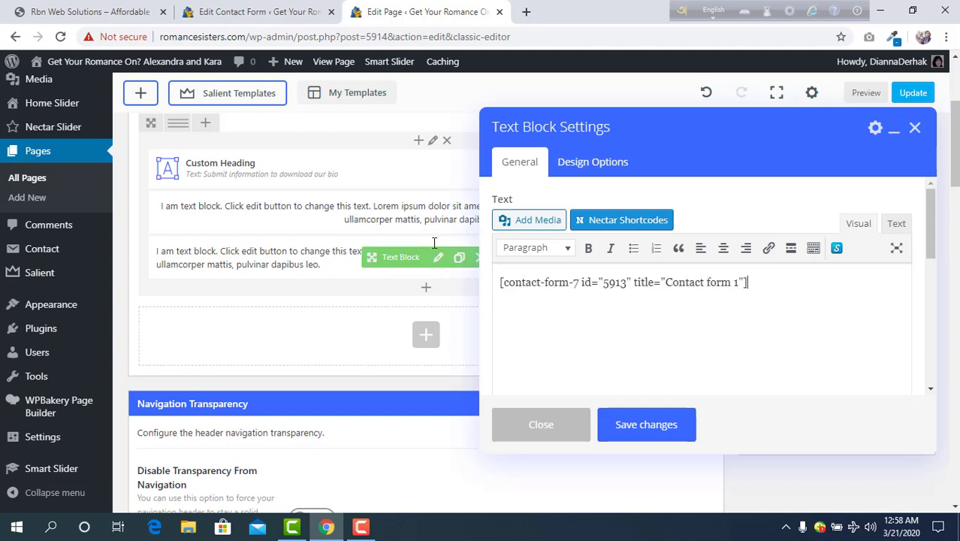
{"action": "left_click", "coordinate": [661, 434]}
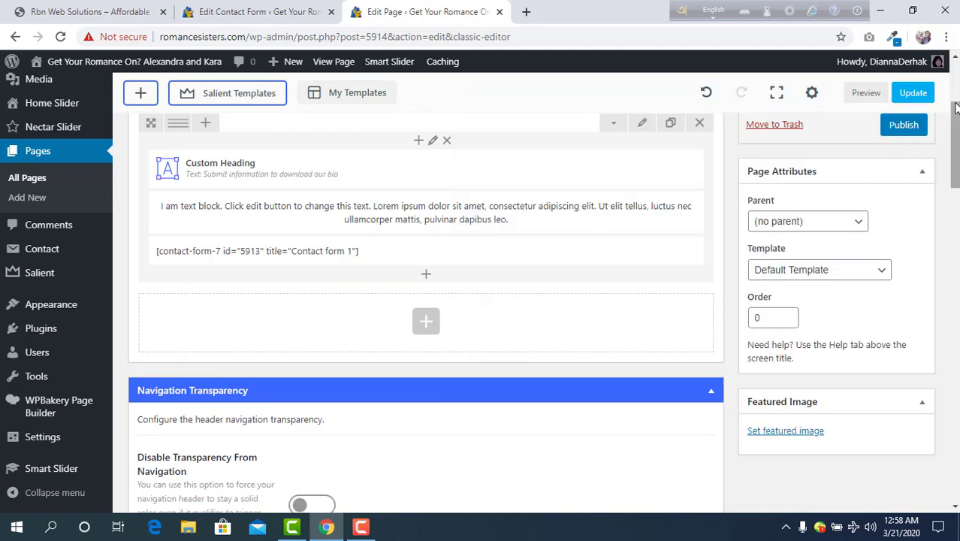
{"action": "left_click", "coordinate": [904, 124]}
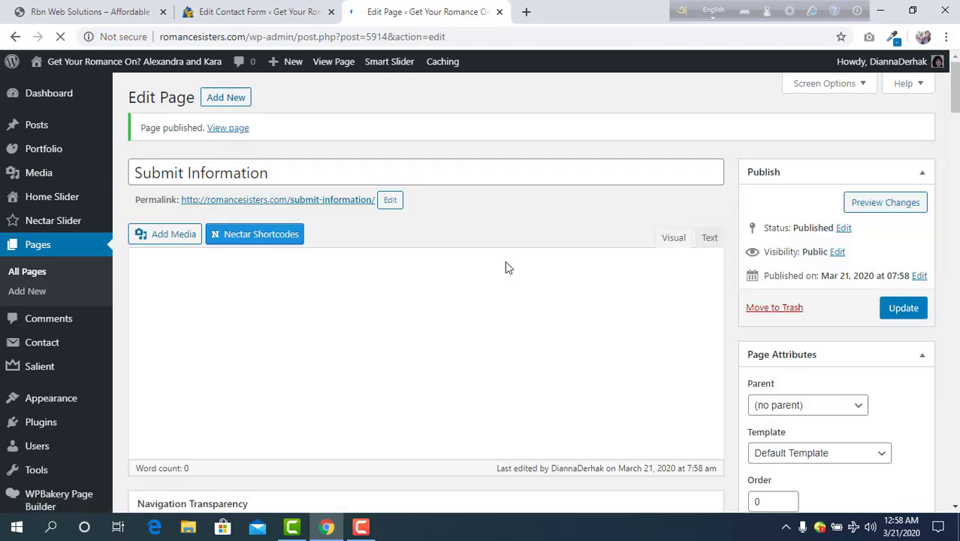
View the live Submit Information page in a new tab and check the contact form's fields.
{"action": "right_click", "coordinate": [319, 204]}
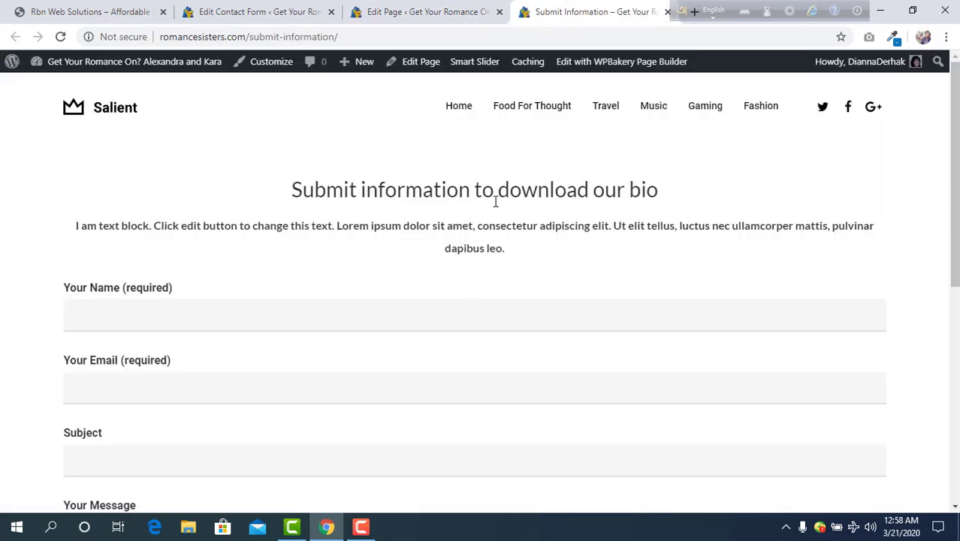
{"action": "scroll", "coordinate": [420, 226], "scroll_direction": "down", "scroll_amount": 3}
{"action": "scroll", "coordinate": [203, 314], "scroll_direction": "down", "scroll_amount": 2}
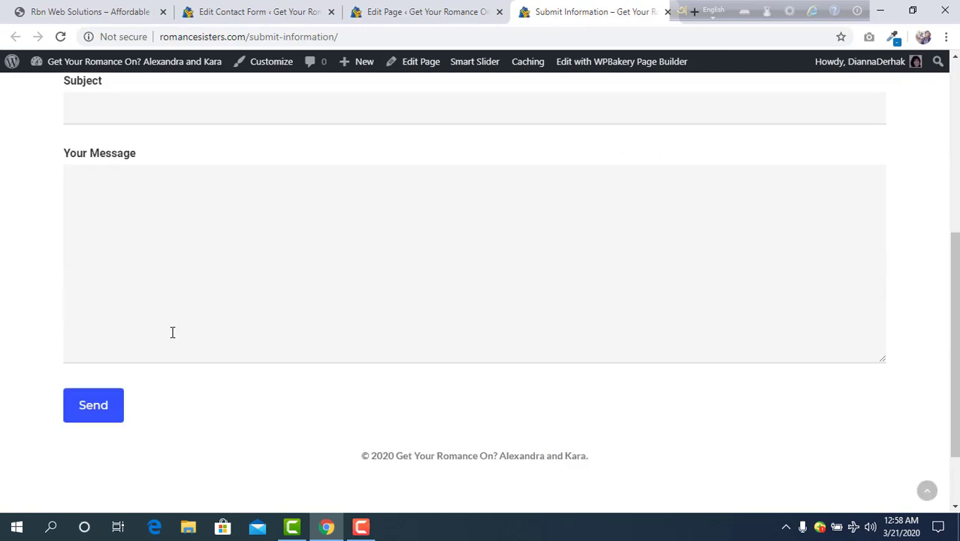
{"action": "scroll", "coordinate": [268, 260], "scroll_direction": "up", "scroll_amount": 2}
{"action": "scroll", "coordinate": [203, 304], "scroll_direction": "up", "scroll_amount": 3}
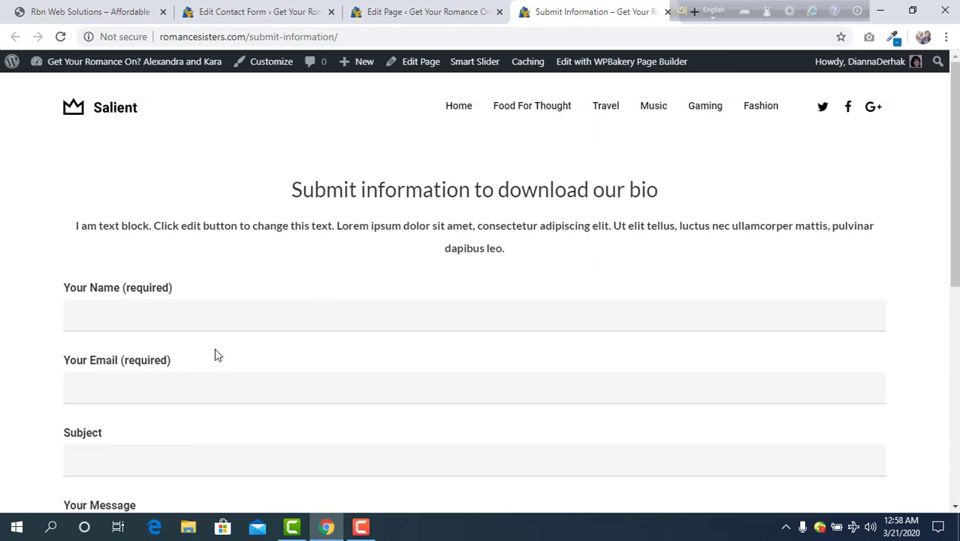
{"action": "scroll", "coordinate": [166, 296], "scroll_direction": "down", "scroll_amount": 1}
{"action": "scroll", "coordinate": [167, 347], "scroll_direction": "down", "scroll_amount": 1}
{"action": "scroll", "coordinate": [161, 395], "scroll_direction": "down", "scroll_amount": 1}
{"action": "scroll", "coordinate": [118, 349], "scroll_direction": "down", "scroll_amount": 3}
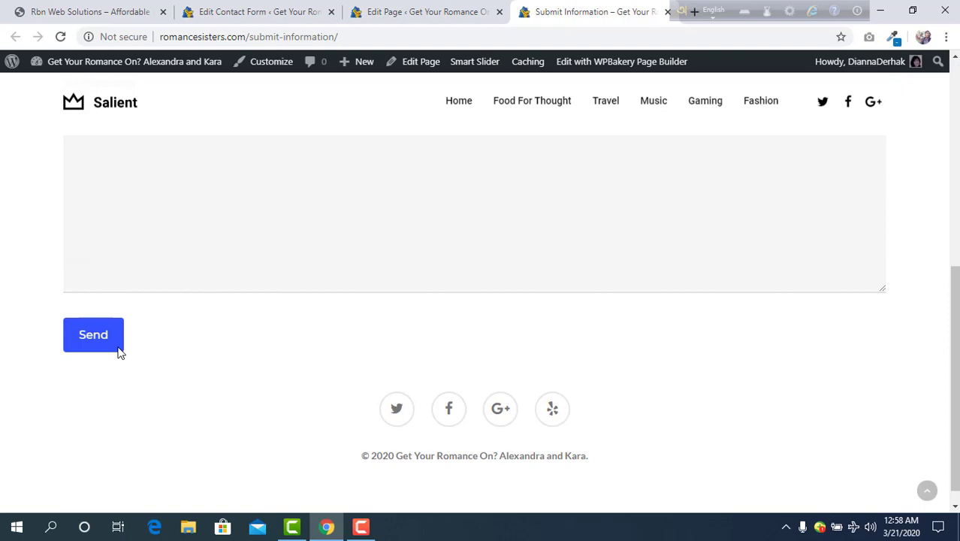
{"action": "left_click", "coordinate": [240, 277]}
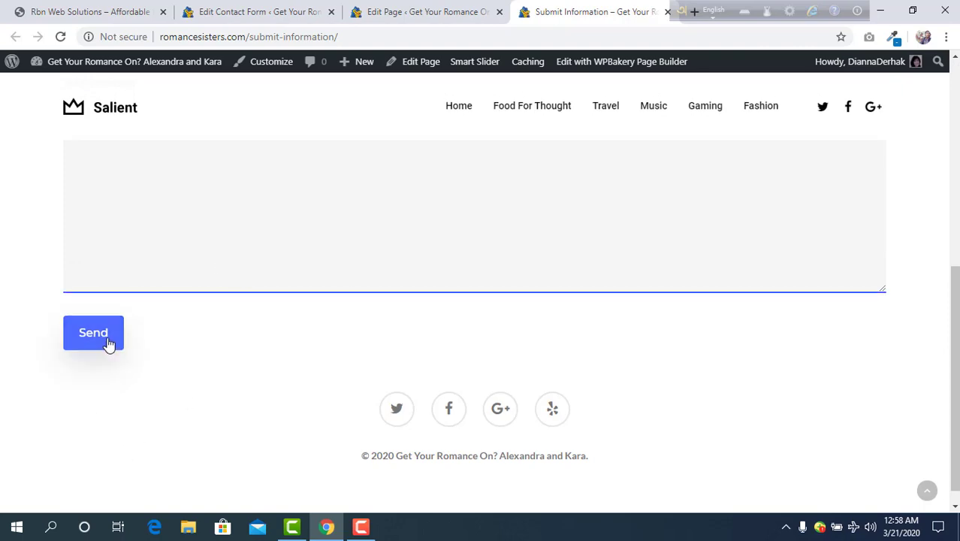
Return to the WordPress admin and go to Plugins > Add New.
{"action": "left_click", "coordinate": [502, 7]}
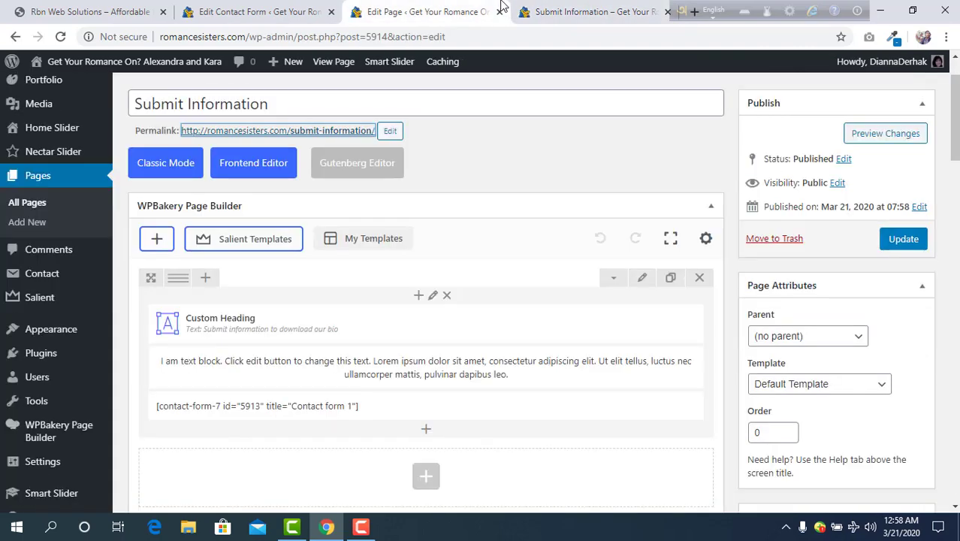
{"action": "left_click", "coordinate": [556, 11]}
{"action": "left_click", "coordinate": [421, 11]}
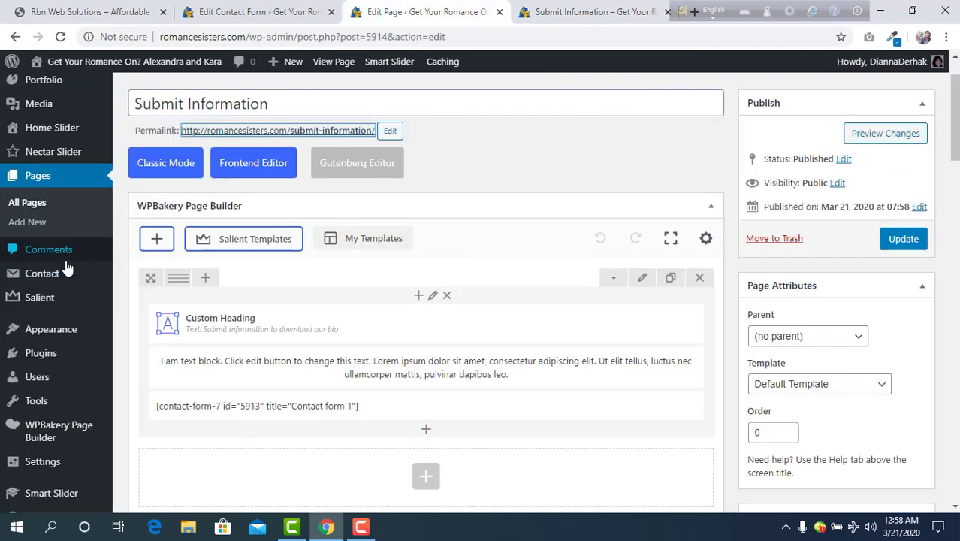
{"action": "mouse_move", "coordinate": [40, 352]}
{"action": "left_click", "coordinate": [154, 382]}
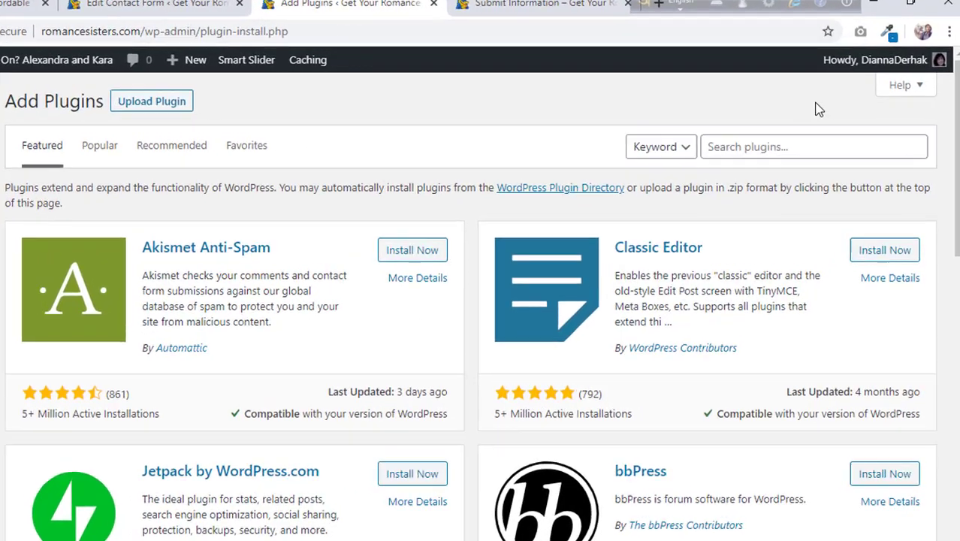
Search for 'redirection for contact form 7', then install and activate it.
{"action": "left_click", "coordinate": [729, 189]}
{"action": "type", "text": "r"}
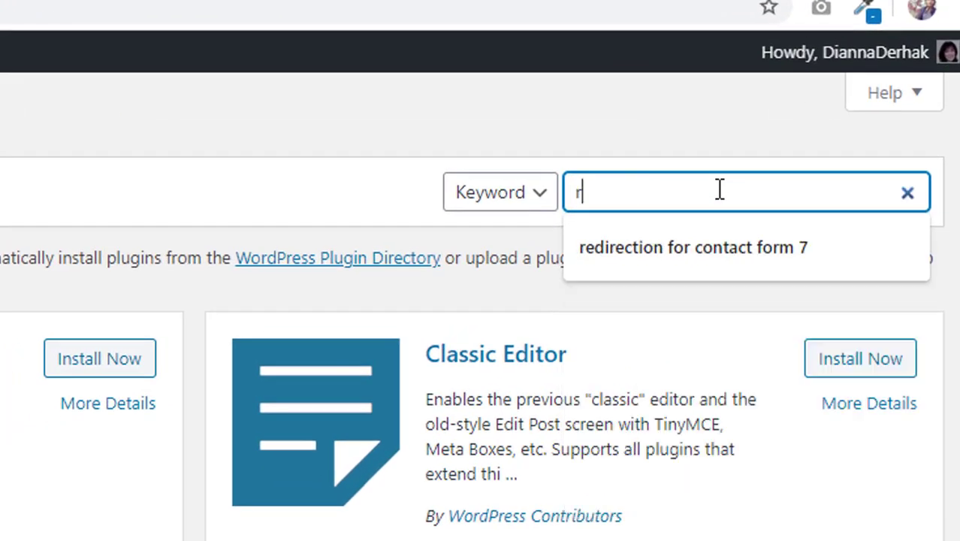
{"action": "type", "text": "edirect"}
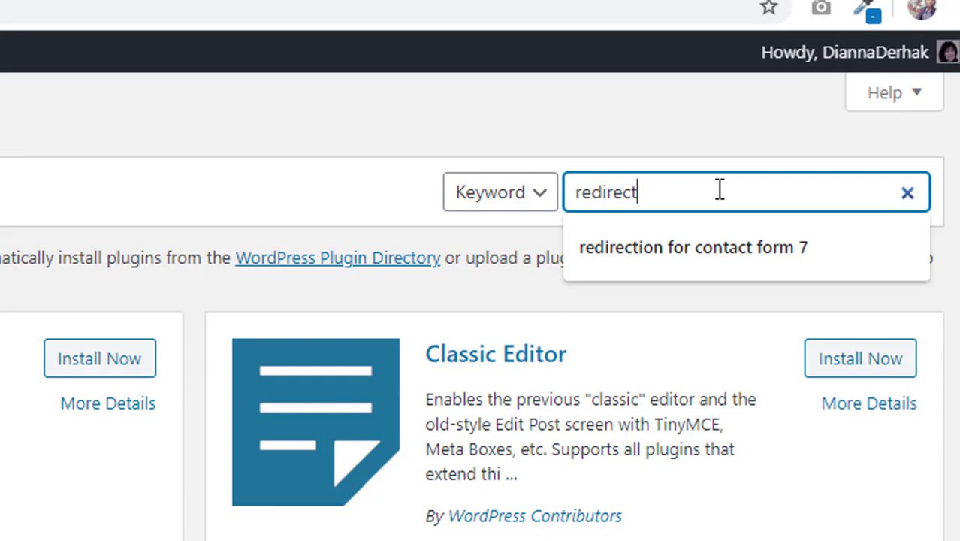
{"action": "type", "text": "ion for conta"}
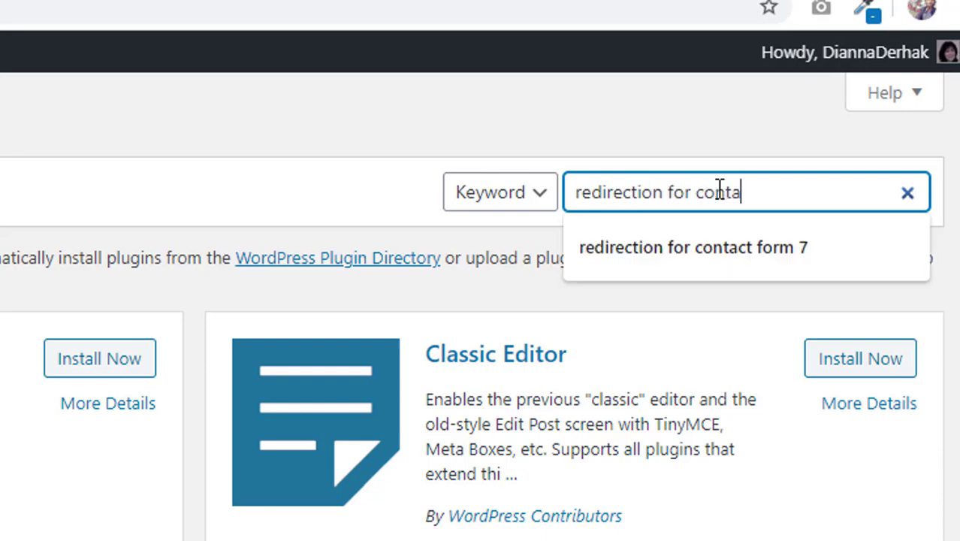
{"action": "type", "text": "ct form"}
{"action": "type", "text": " 7"}
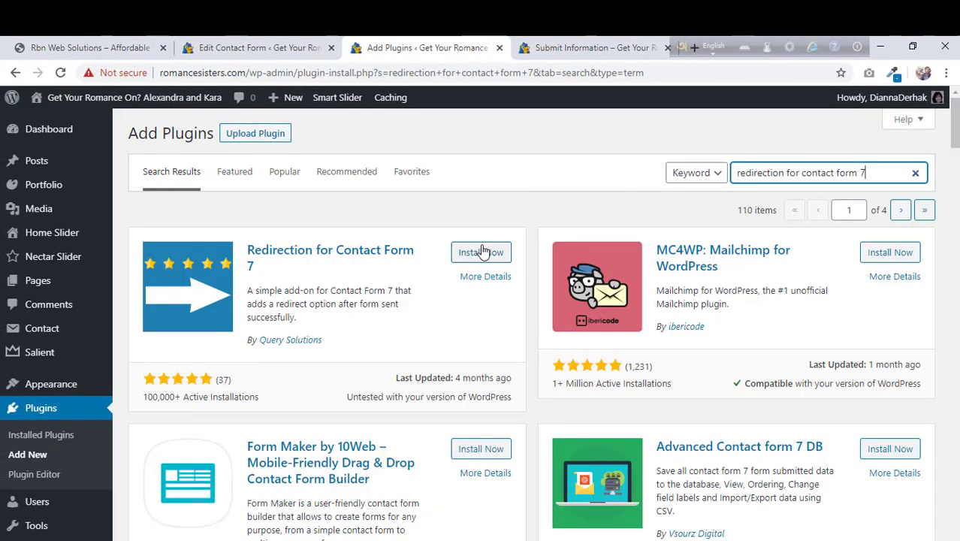
{"action": "left_click", "coordinate": [478, 252]}
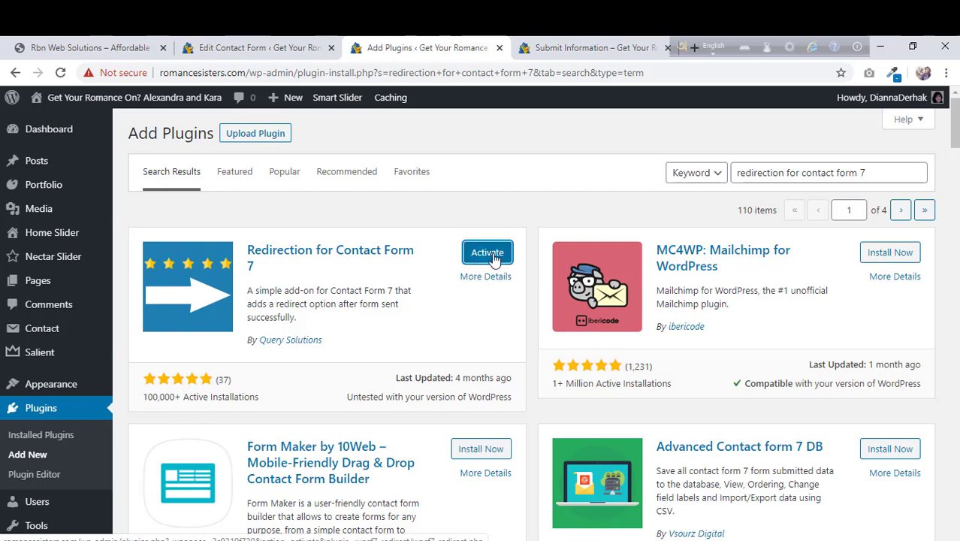
{"action": "left_click", "coordinate": [466, 254]}
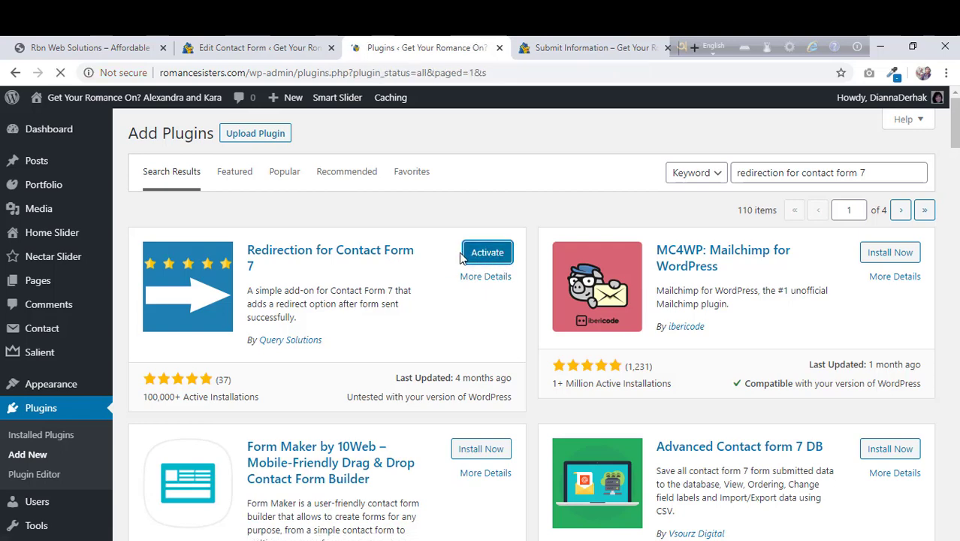
{"action": "scroll", "coordinate": [99, 334], "scroll_direction": "down", "scroll_amount": 2}
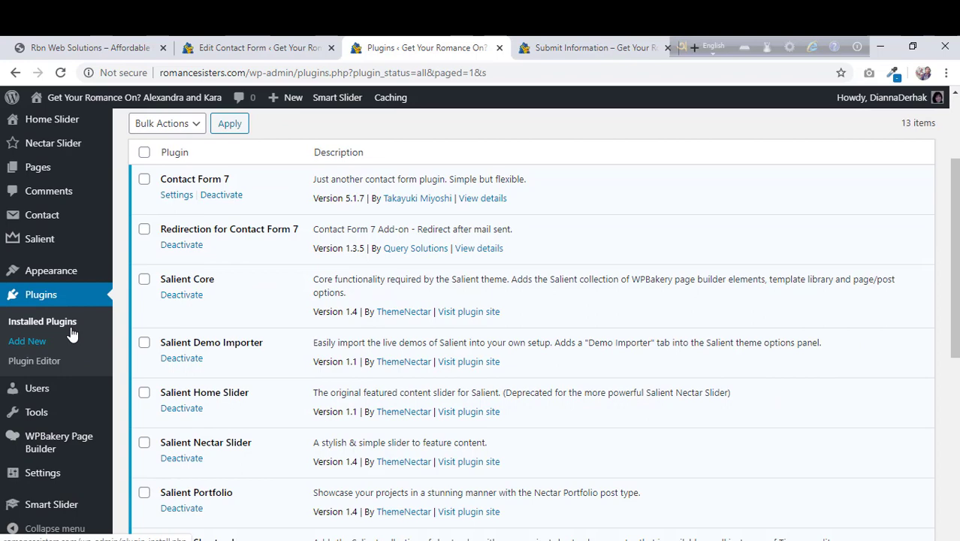
{"action": "scroll", "coordinate": [72, 300], "scroll_direction": "up", "scroll_amount": 2}
Open Contact form 1 for editing to view its new redirect settings, then switch tabs.
{"action": "mouse_move", "coordinate": [42, 215]}
{"action": "left_click", "coordinate": [50, 294]}
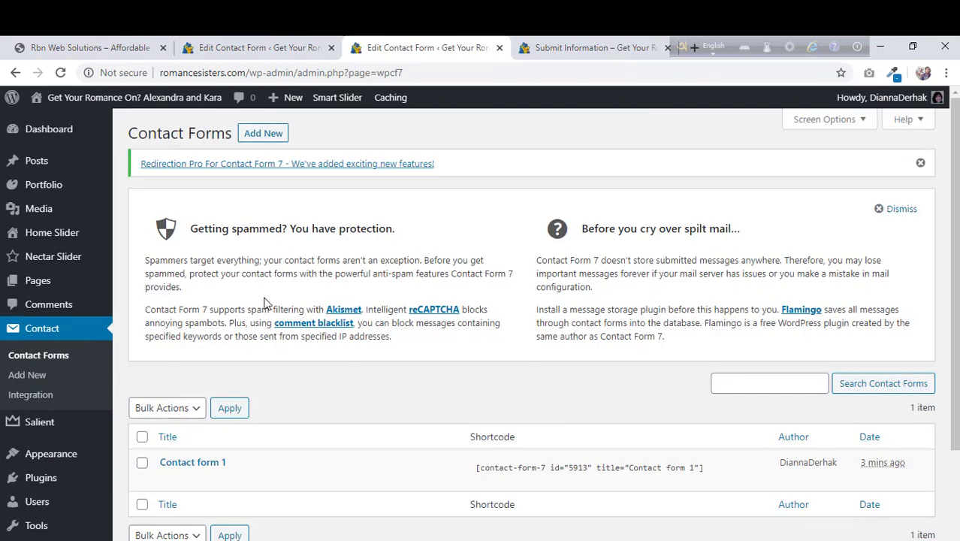
{"action": "scroll", "coordinate": [263, 306], "scroll_direction": "down", "scroll_amount": 1}
{"action": "left_click", "coordinate": [168, 409]}
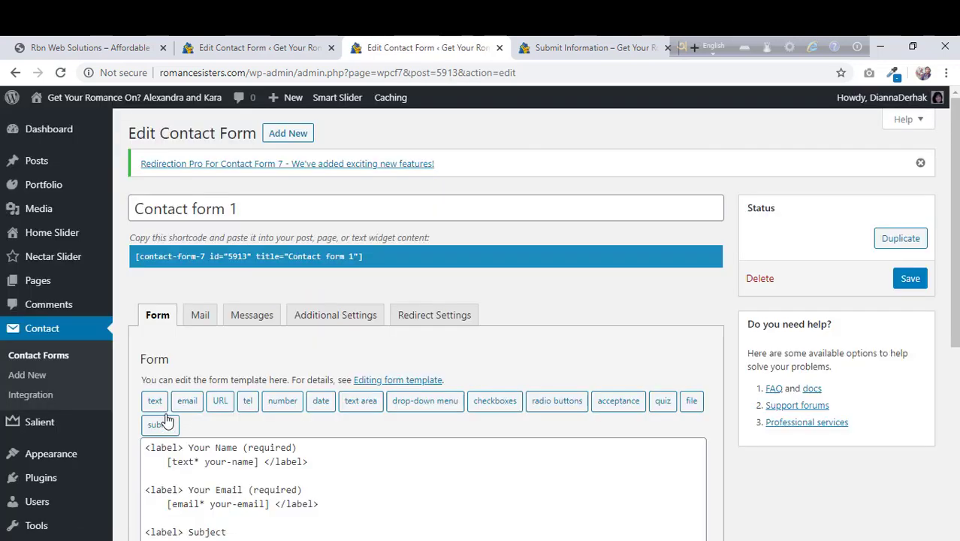
{"action": "scroll", "coordinate": [325, 350], "scroll_direction": "down", "scroll_amount": 2}
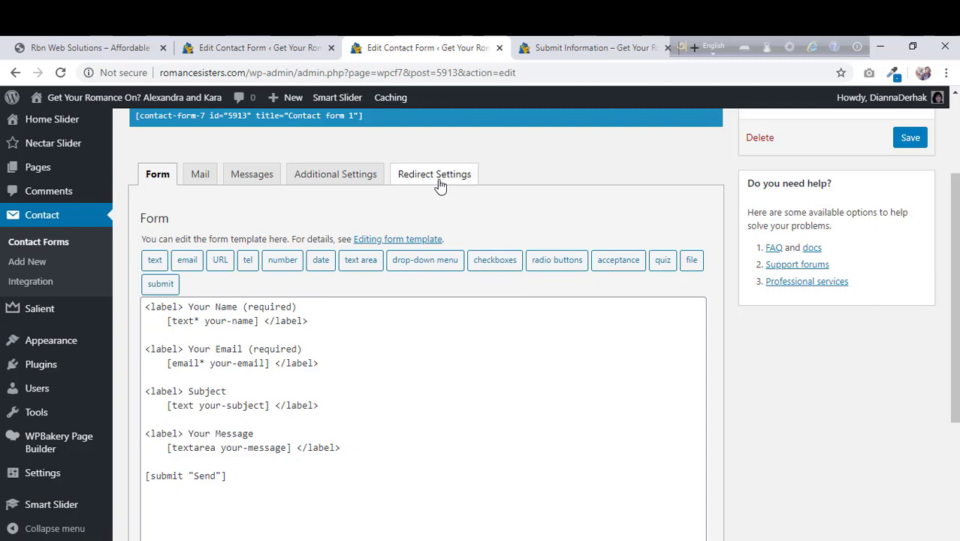
{"action": "left_click", "coordinate": [273, 53]}
{"action": "mouse_move", "coordinate": [37, 280]}
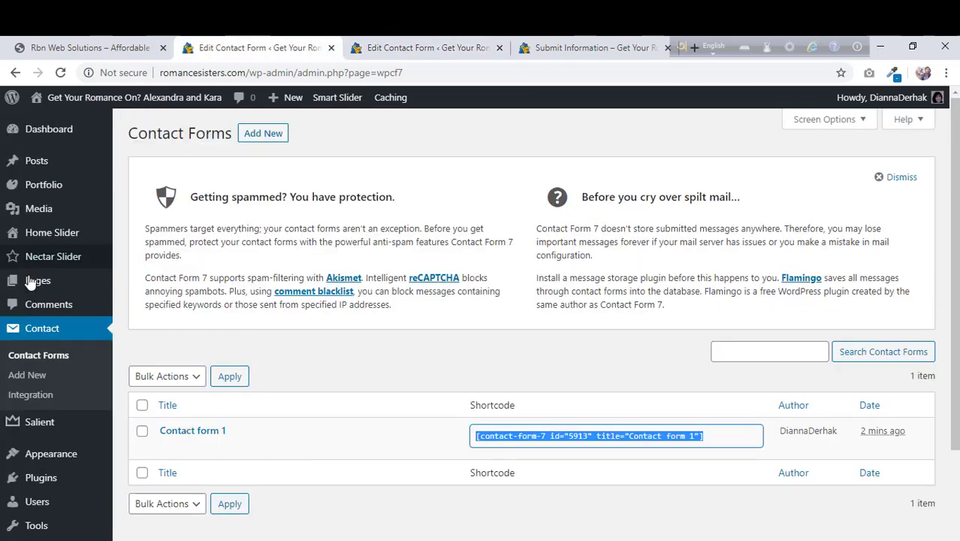
Title a new page 'Download our bio', switch to the Backend Editor, and add a row.
{"action": "left_click", "coordinate": [148, 284]}
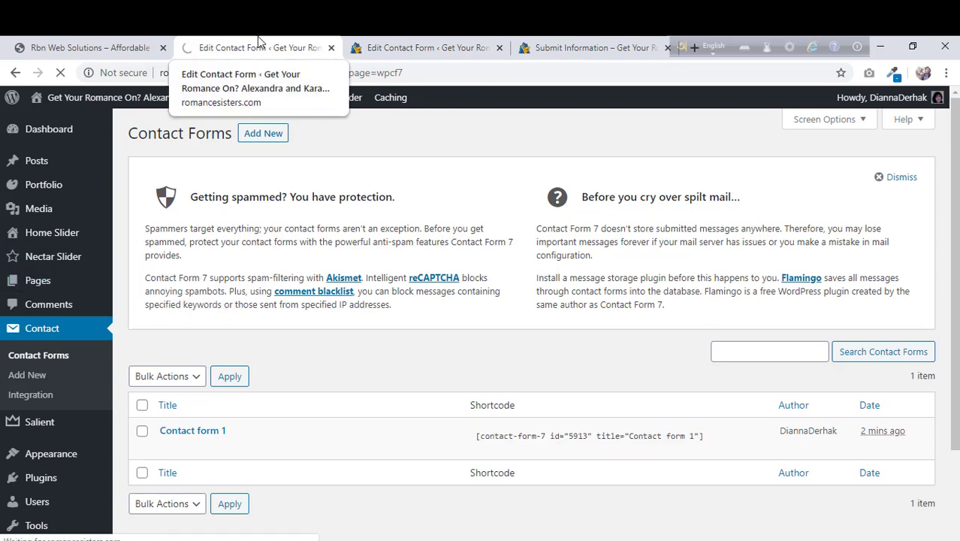
{"action": "type", "text": "Dow"}
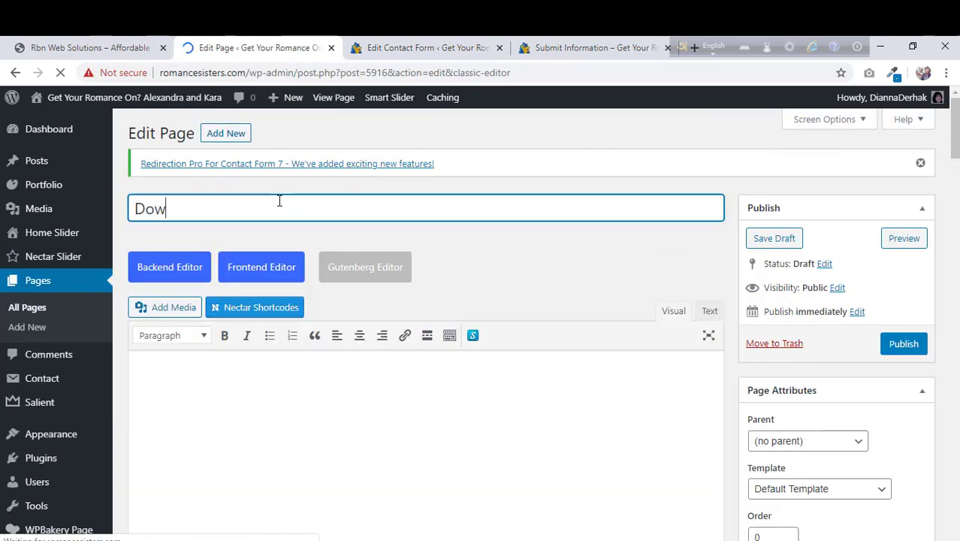
{"action": "type", "text": "nload ouor bi"}
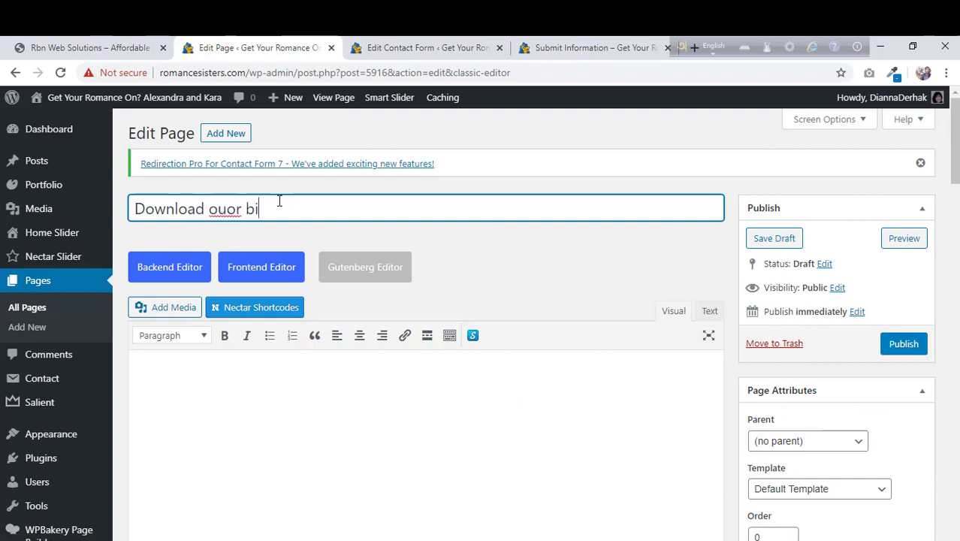
{"action": "key", "text": "BackSpace"}
{"action": "key", "text": "BackSpace"}
{"action": "key", "text": "BackSpace"}
{"action": "key", "text": "BackSpace"}
{"action": "key", "text": "BackSpace"}
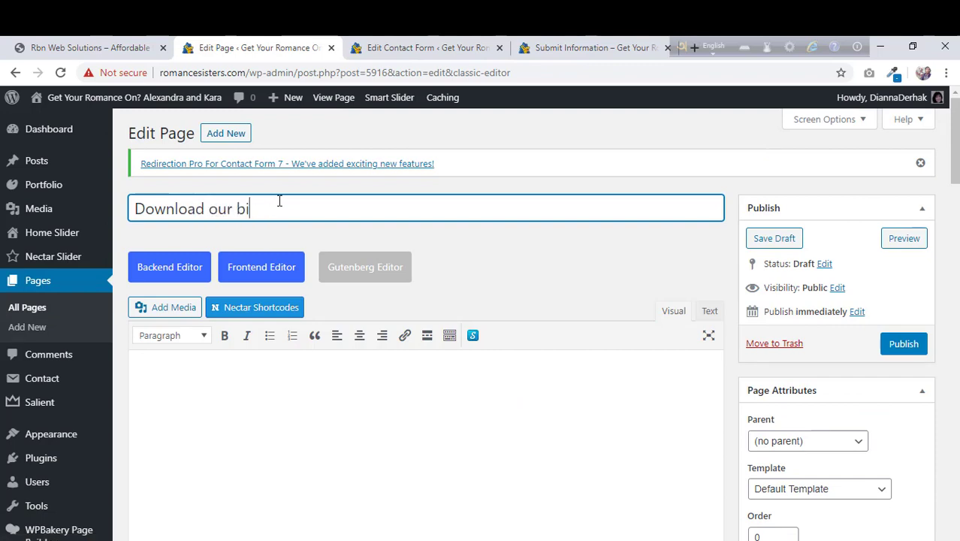
{"action": "left_click", "coordinate": [173, 275]}
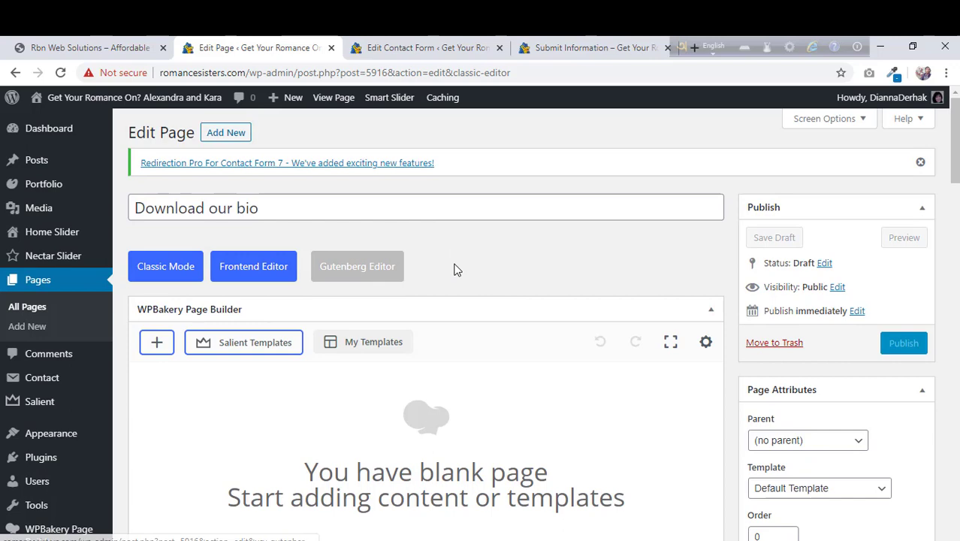
{"action": "scroll", "coordinate": [413, 300], "scroll_direction": "down", "scroll_amount": 3}
{"action": "left_click", "coordinate": [301, 318]}
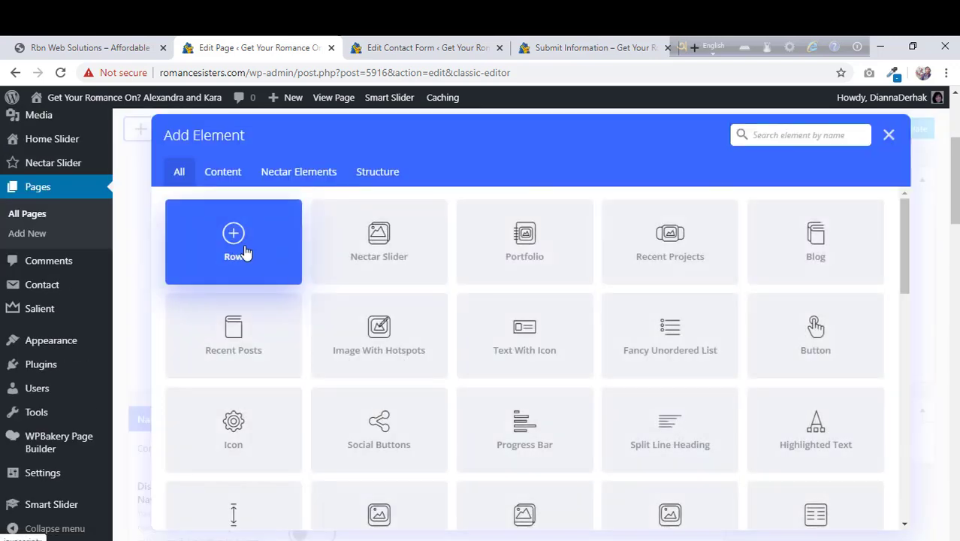
{"action": "left_click", "coordinate": [247, 251]}
Add a Text Block to the row with a new first line for the heading text.
{"action": "scroll", "coordinate": [516, 329], "scroll_direction": "up", "scroll_amount": 3}
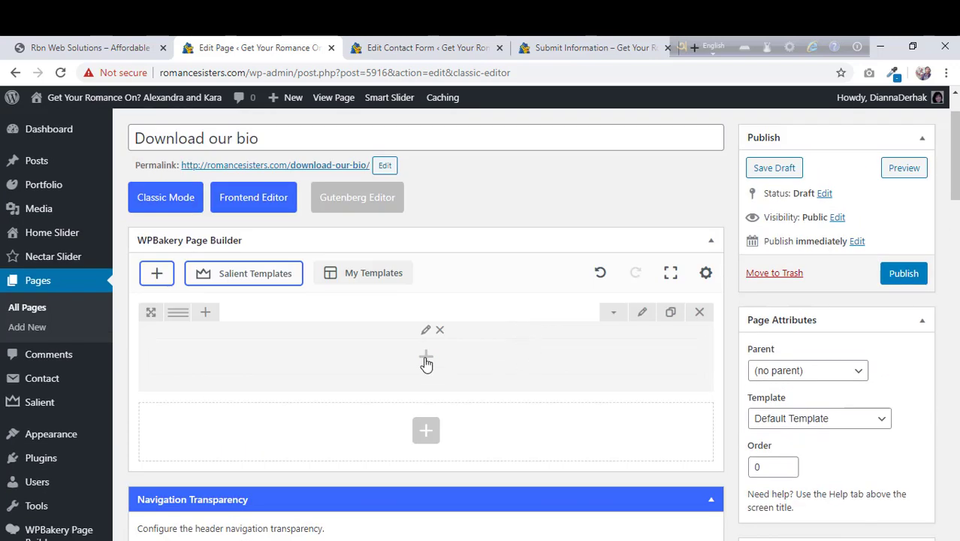
{"action": "left_click", "coordinate": [426, 356]}
{"action": "left_click", "coordinate": [779, 142]}
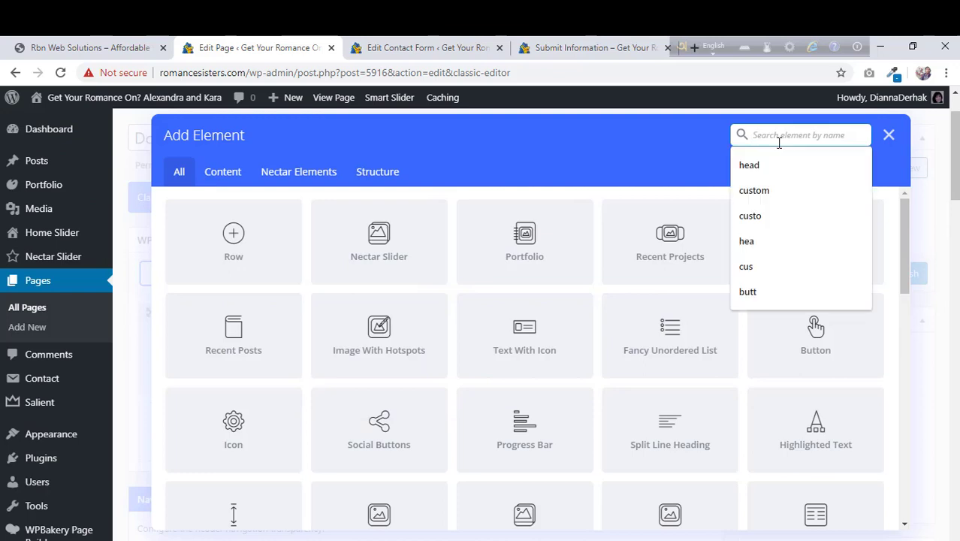
{"action": "type", "text": "cu"}
{"action": "key", "text": "BackSpace"}
{"action": "key", "text": "BackSpace"}
{"action": "type", "text": "text"}
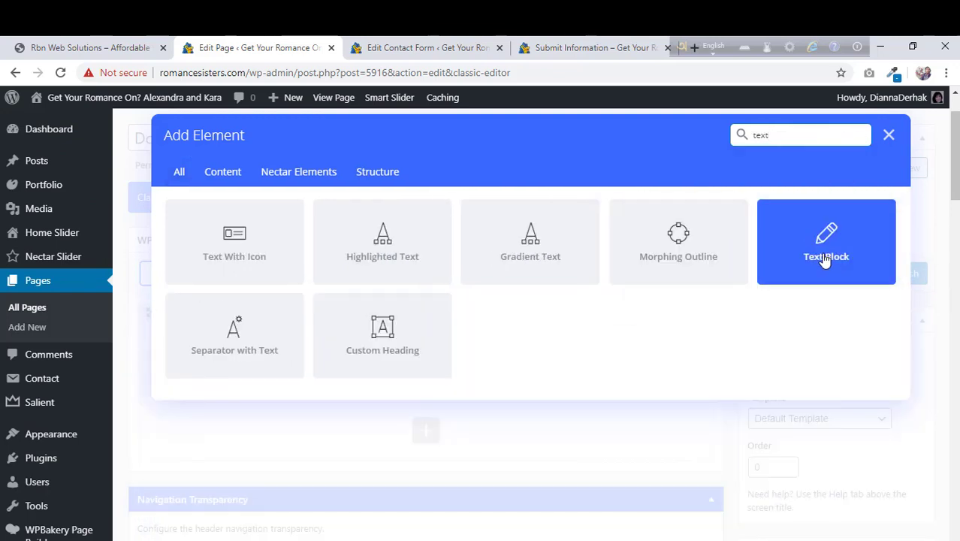
{"action": "left_click", "coordinate": [826, 255]}
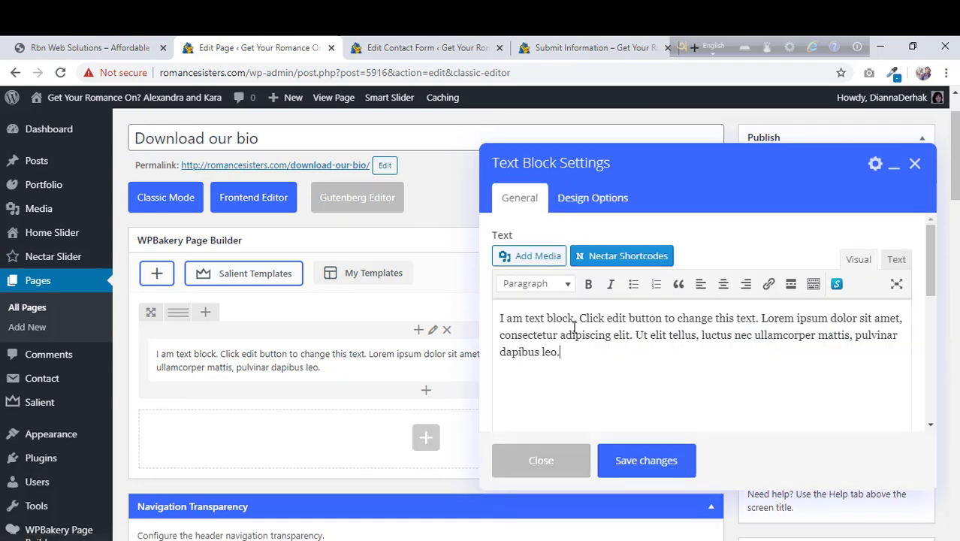
{"action": "left_click", "coordinate": [501, 318]}
{"action": "key", "text": "Return"}
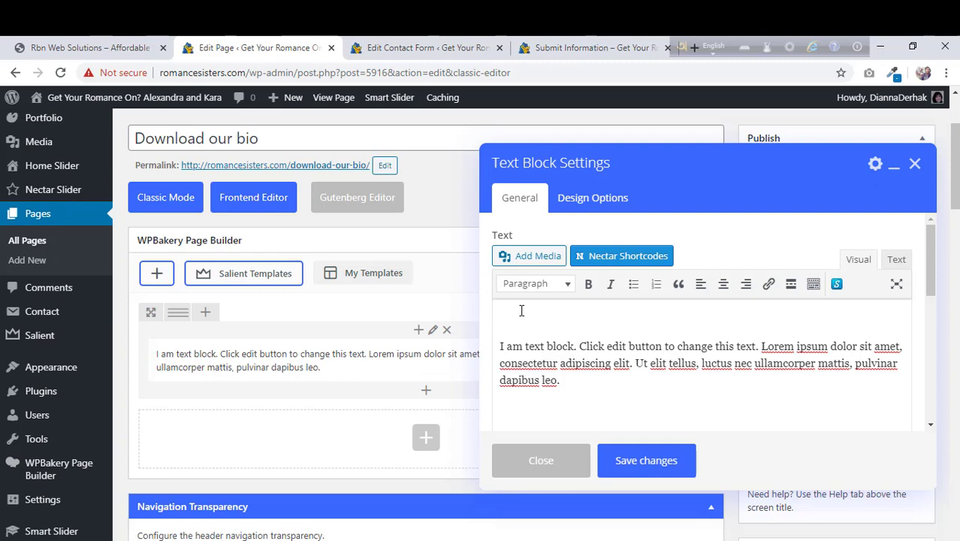
{"action": "type", "text": "Our"}
{"action": "type", "text": "oad"}
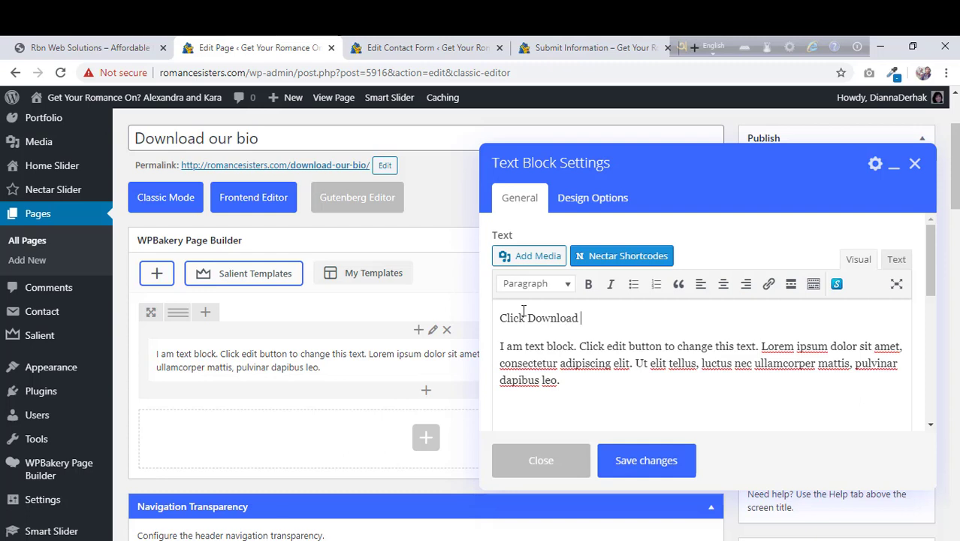
{"action": "type", "text": " button to get"}
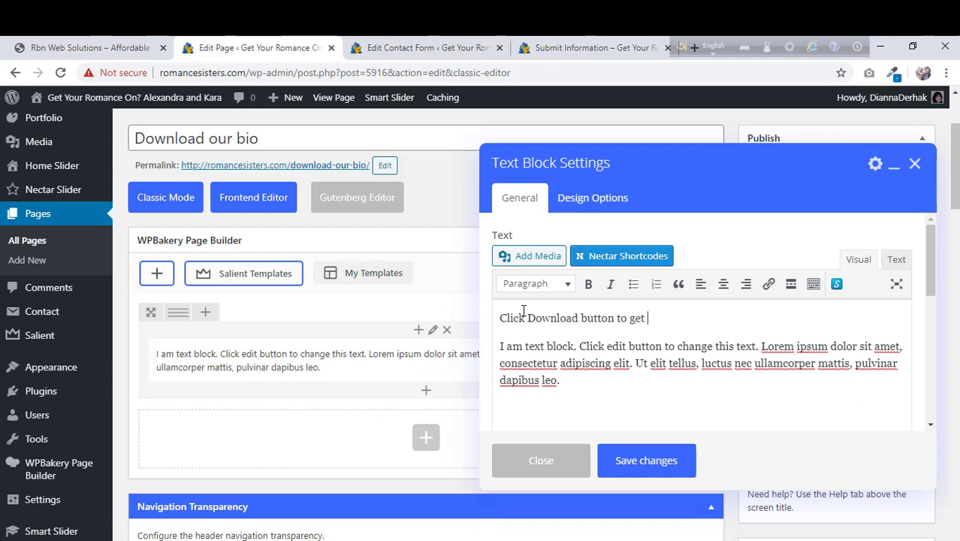
{"action": "type", "text": " bio"}
Format the first line as a Heading 2, centre both lines, and save the block.
{"action": "left_click", "coordinate": [537, 284]}
{"action": "left_click", "coordinate": [548, 365]}
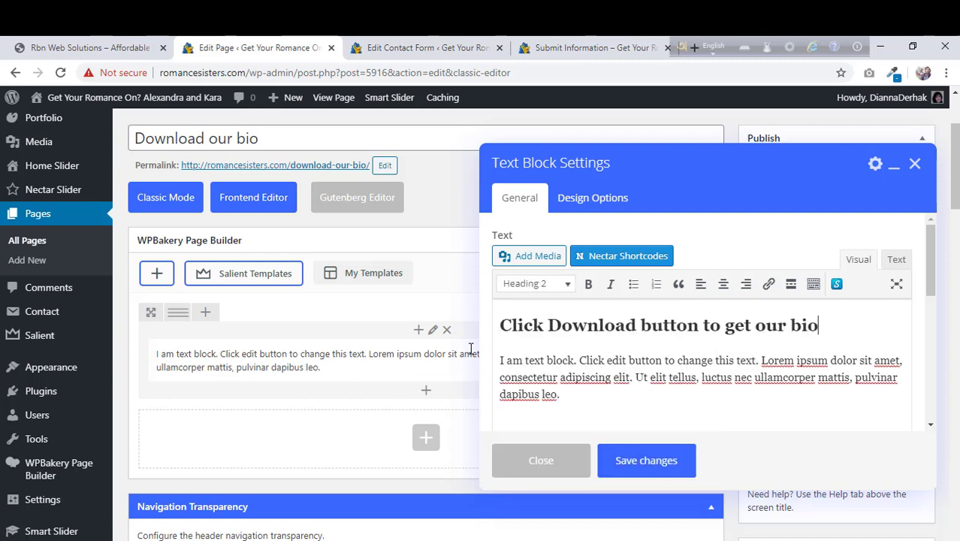
{"action": "left_click", "coordinate": [724, 285]}
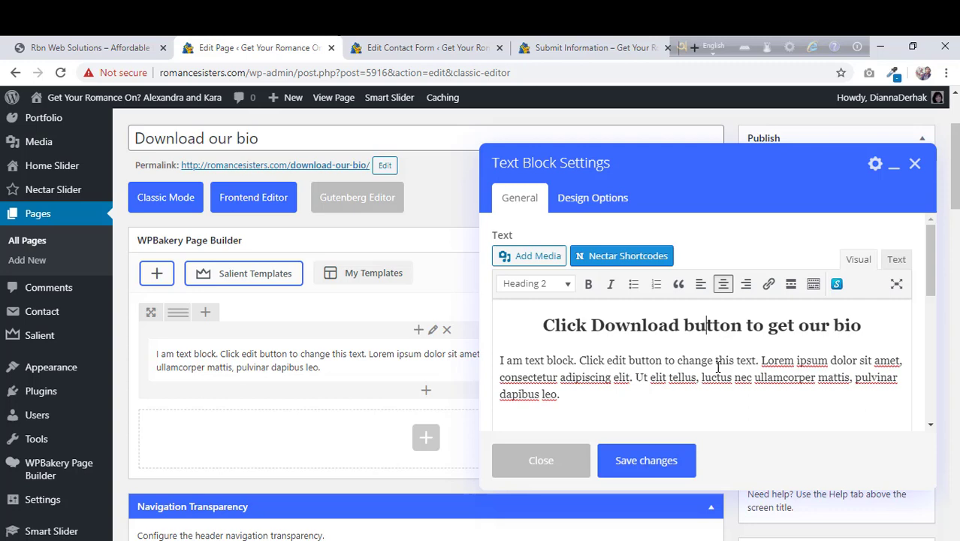
{"action": "left_click", "coordinate": [703, 377]}
{"action": "left_click", "coordinate": [733, 288]}
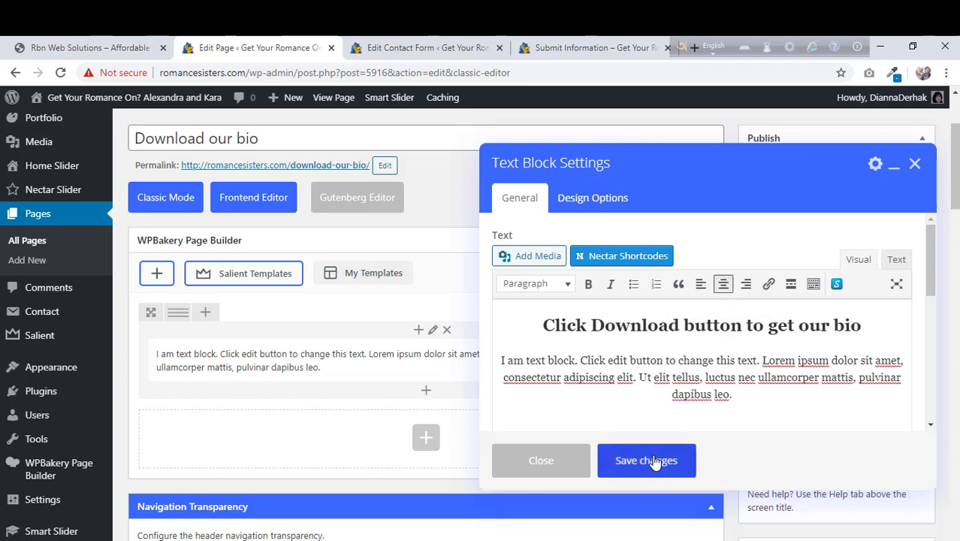
{"action": "left_click", "coordinate": [652, 461]}
{"action": "scroll", "coordinate": [452, 341], "scroll_direction": "down", "scroll_amount": 3}
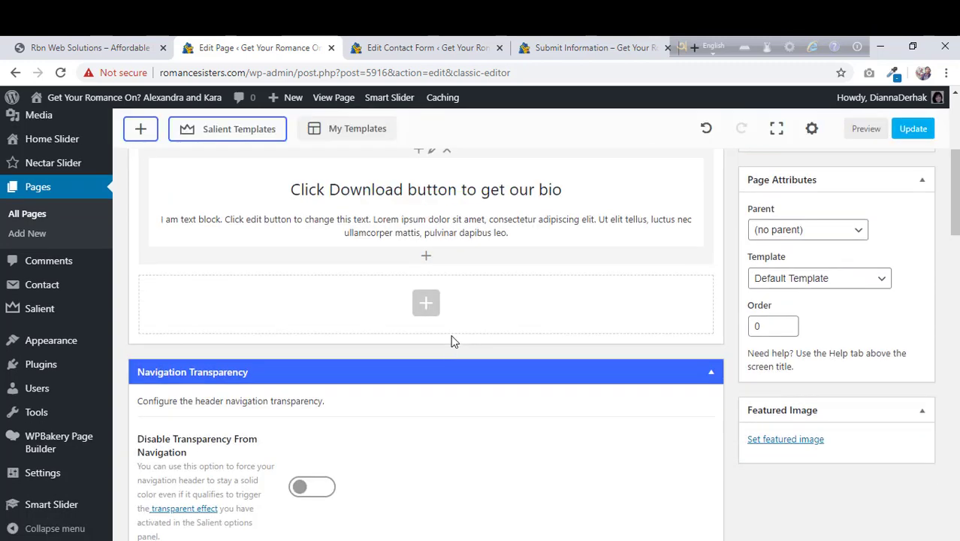
Insert a Button element under the heading text block with default settings.
{"action": "left_click", "coordinate": [426, 256]}
{"action": "left_click", "coordinate": [783, 134]}
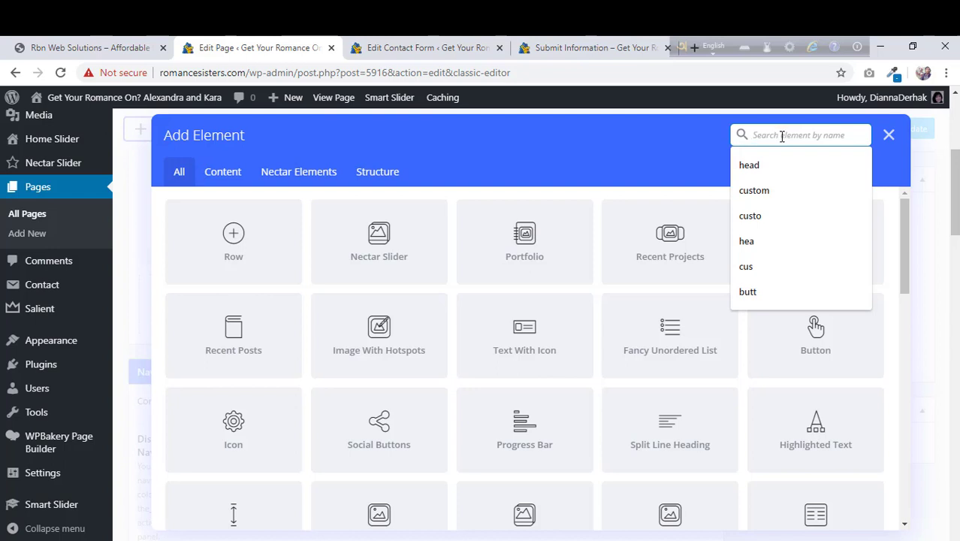
{"action": "type", "text": "butt"}
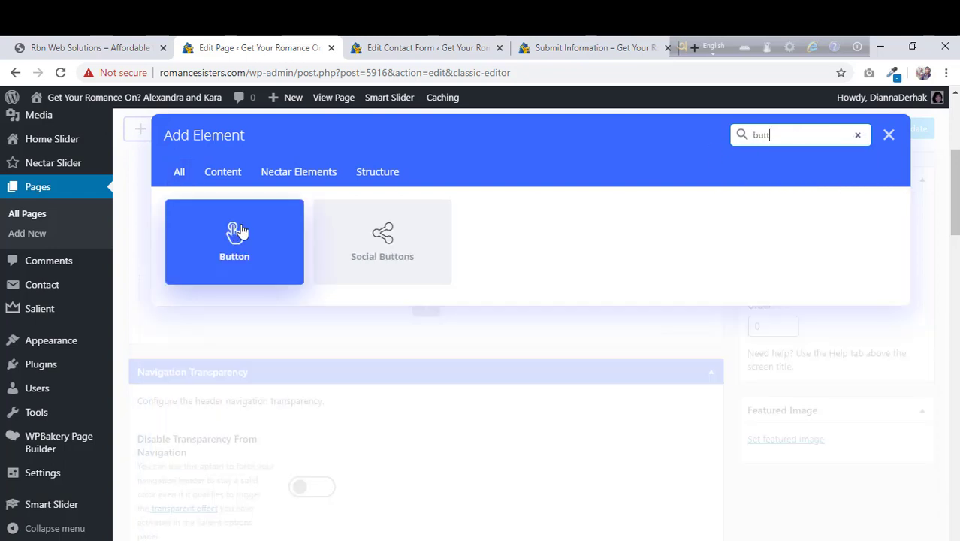
{"action": "left_click", "coordinate": [238, 231]}
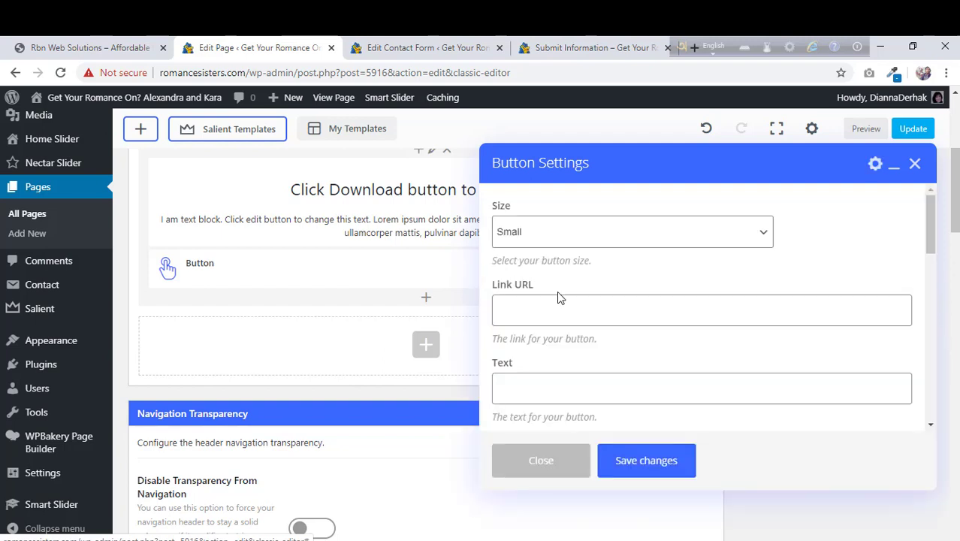
{"action": "left_click", "coordinate": [647, 461]}
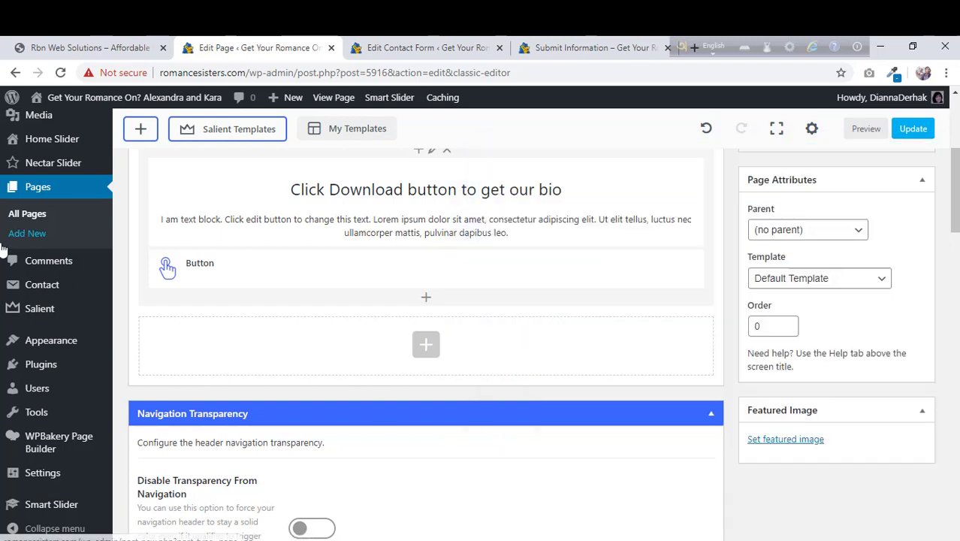
{"action": "scroll", "coordinate": [70, 240], "scroll_direction": "up", "scroll_amount": 1}
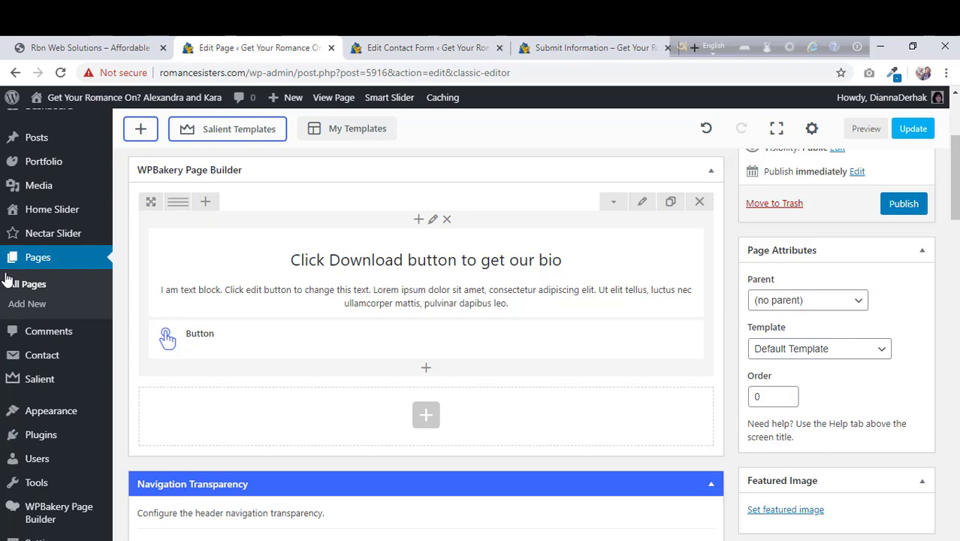
{"action": "scroll", "coordinate": [301, 327], "scroll_direction": "up", "scroll_amount": 1}
{"action": "scroll", "coordinate": [315, 319], "scroll_direction": "down", "scroll_amount": 4}
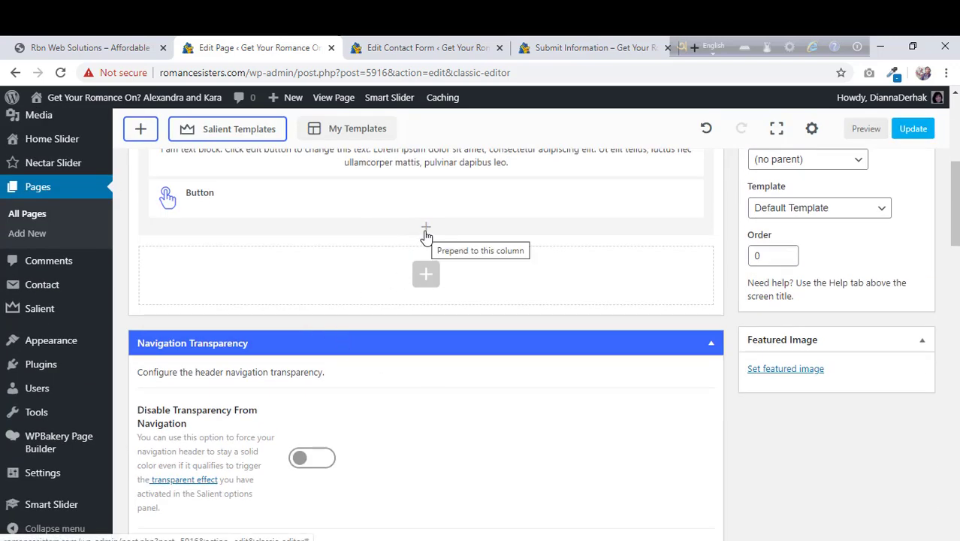
{"action": "scroll", "coordinate": [8, 258], "scroll_direction": "up", "scroll_amount": 2}
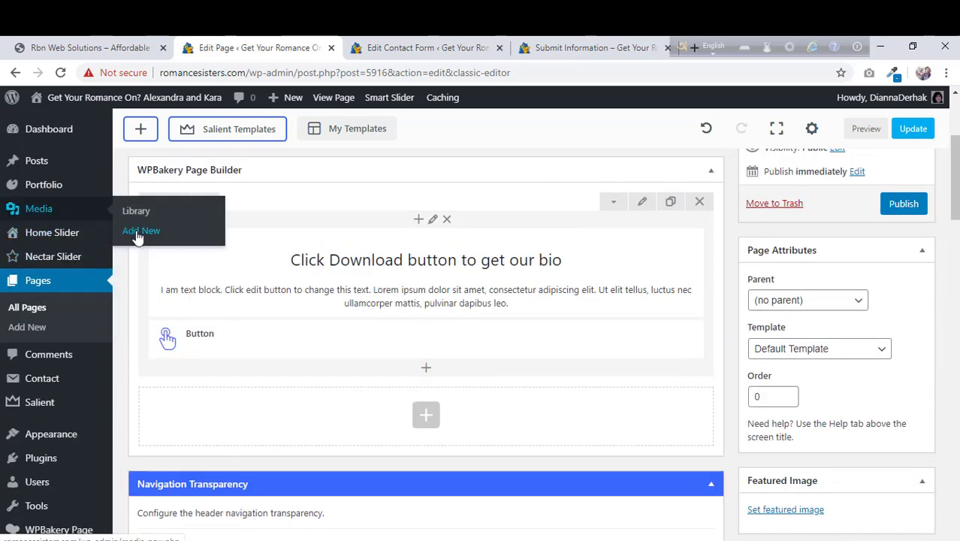
Upload the Biodata Sample PDF through the media upload page in a new tab.
{"action": "right_click", "coordinate": [138, 236]}
{"action": "left_click", "coordinate": [176, 244]}
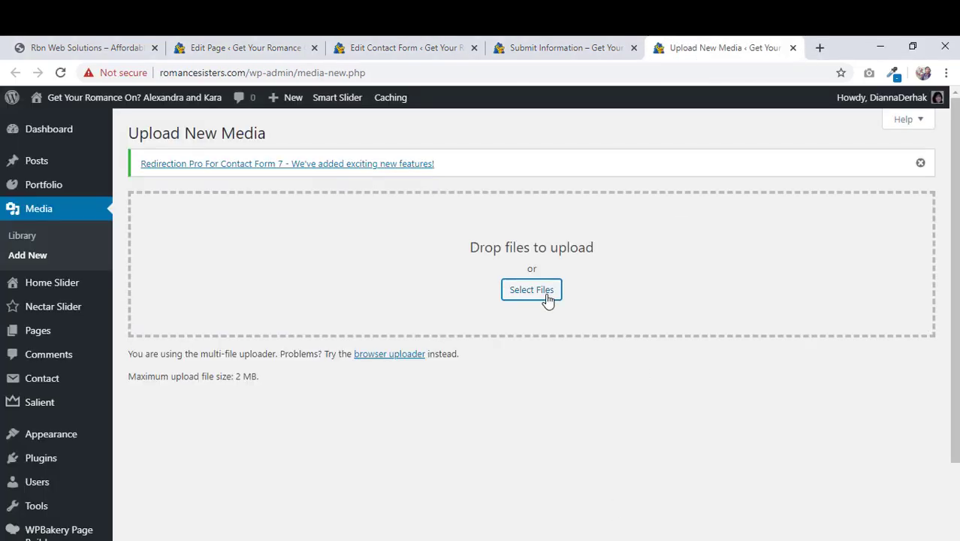
{"action": "left_click", "coordinate": [548, 300]}
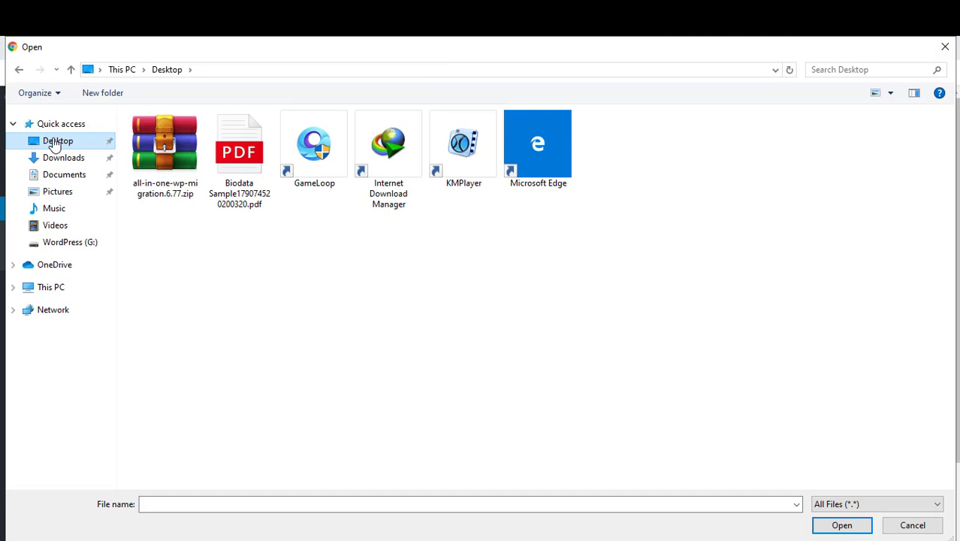
{"action": "left_click", "coordinate": [232, 184]}
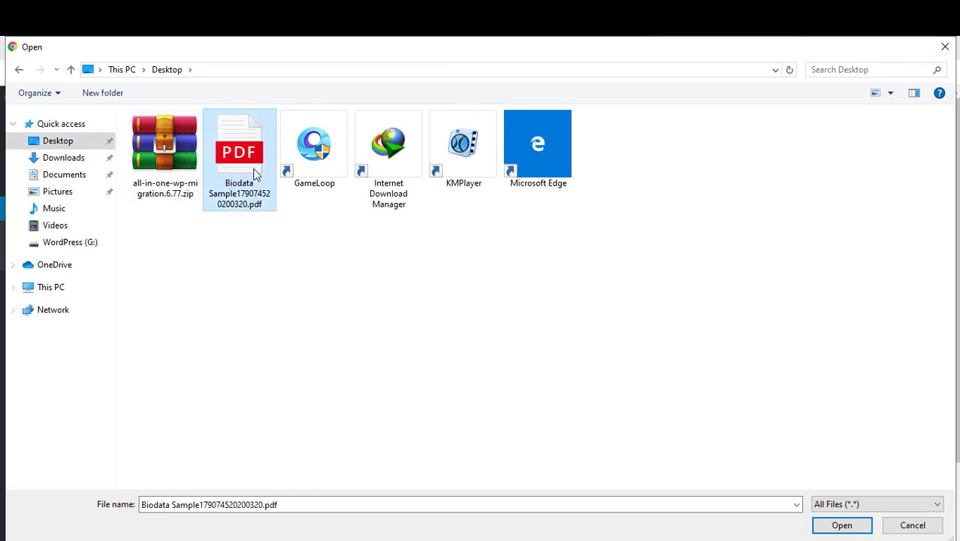
{"action": "left_click", "coordinate": [843, 525]}
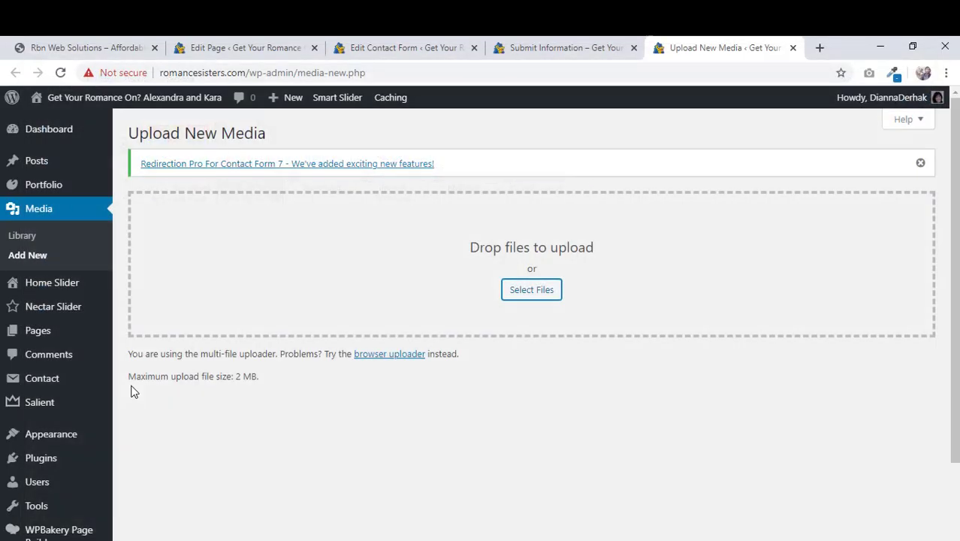
Open the Biodata PDF's attachment details in the Media Library and copy its file link.
{"action": "left_click", "coordinate": [39, 215]}
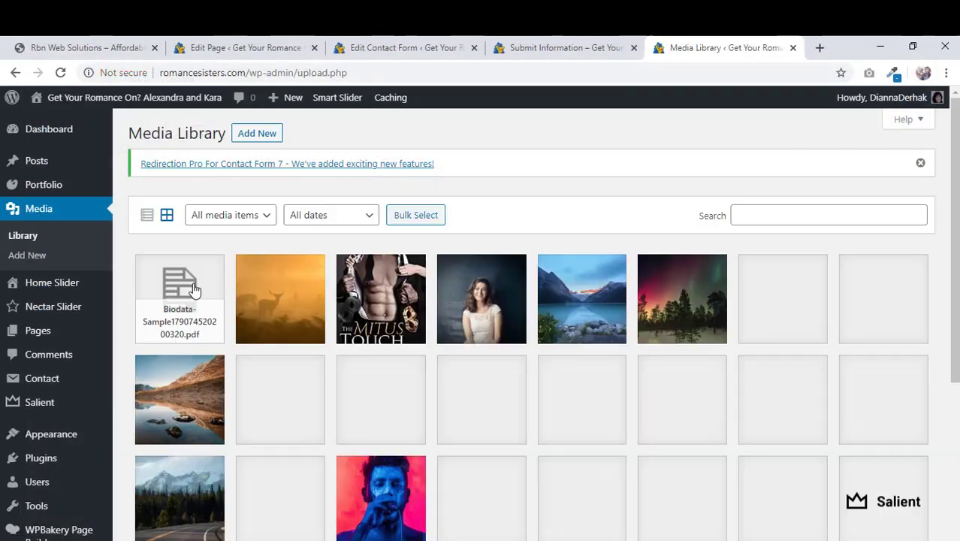
{"action": "left_click", "coordinate": [193, 282]}
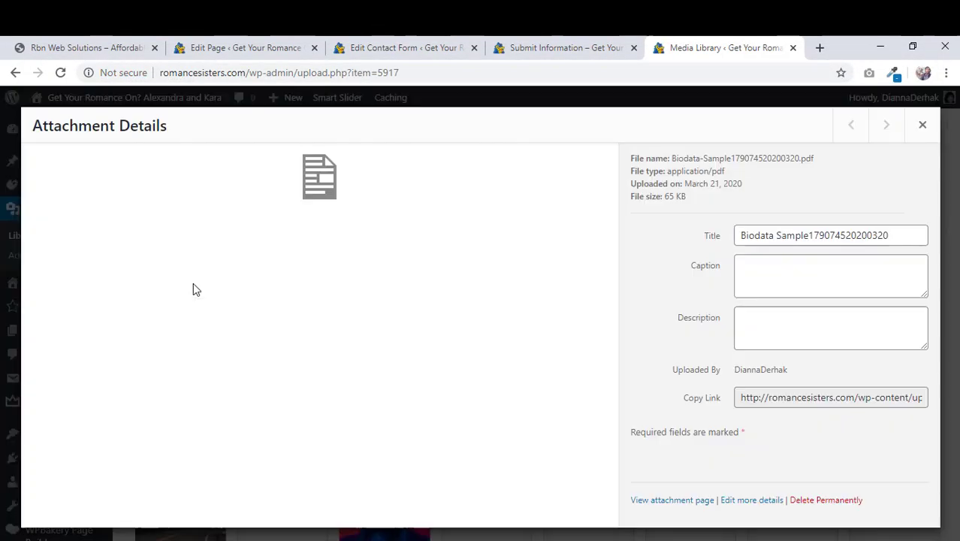
{"action": "left_click", "coordinate": [806, 402]}
{"action": "key", "text": "ctrl+a"}
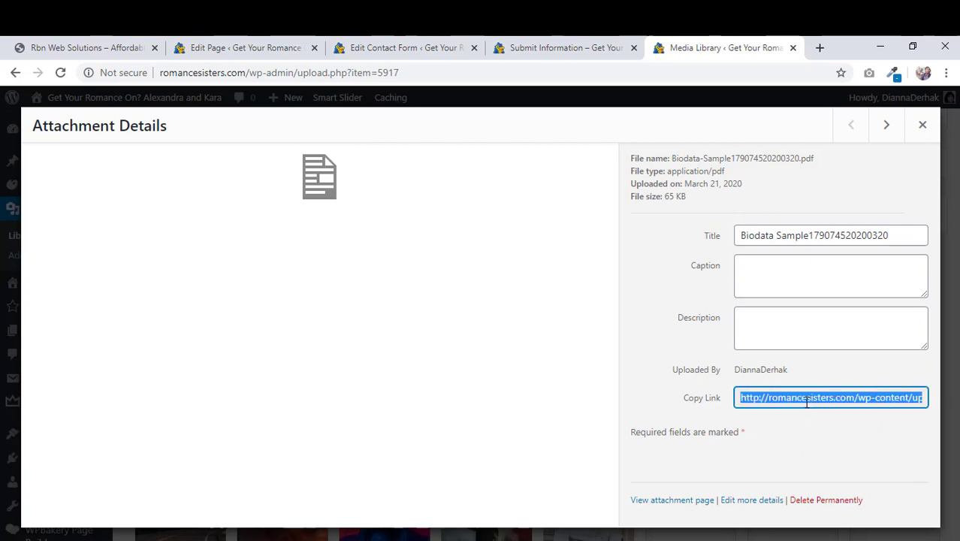
Set the Download our bio button's link to the pasted Biodata PDF URL.
{"action": "left_click", "coordinate": [405, 48]}
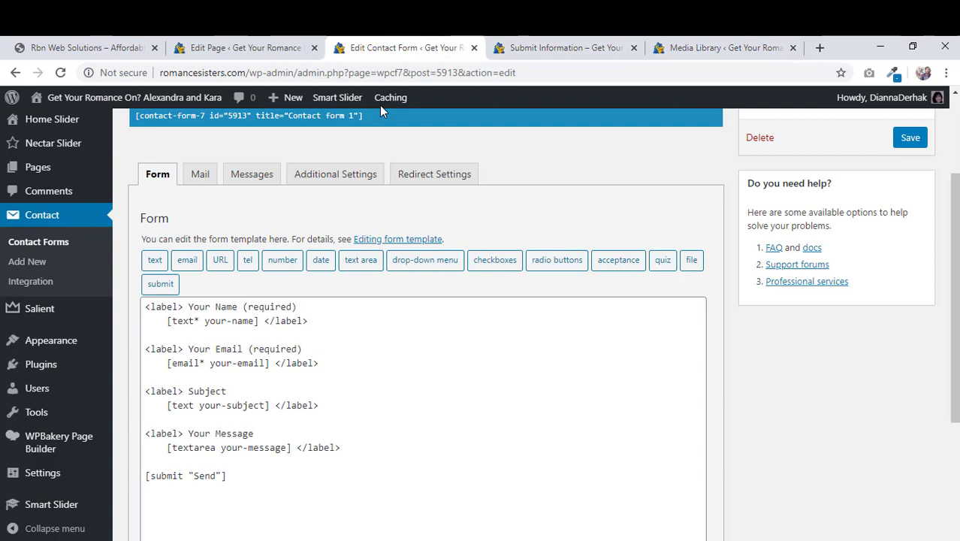
{"action": "left_click", "coordinate": [246, 47]}
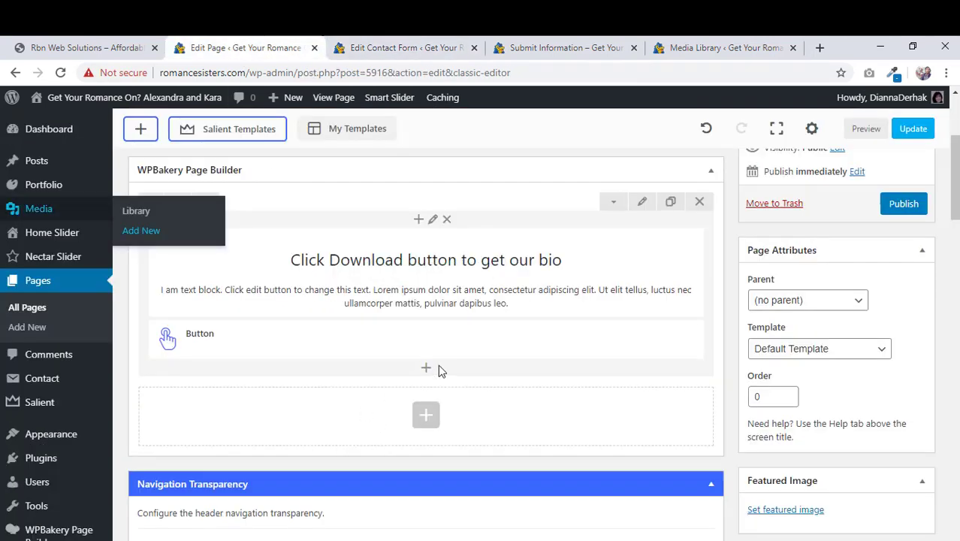
{"action": "left_click", "coordinate": [560, 298]}
{"action": "key", "text": "ctrl+v"}
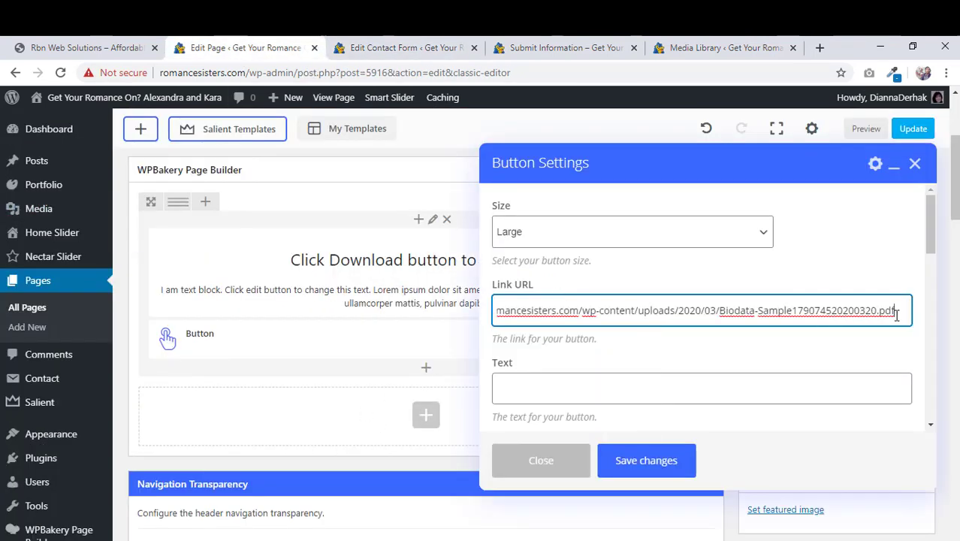
{"action": "left_click_drag", "start_coordinate": [896, 315], "coordinate": [364, 290]}
{"action": "left_click", "coordinate": [607, 350]}
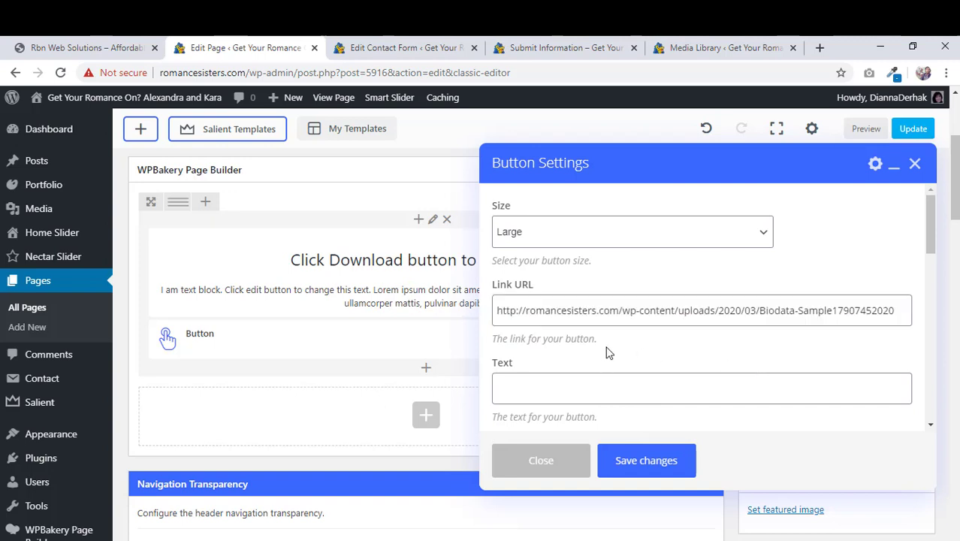
Label the button 'Download Bio', save its settings, and publish the page.
{"action": "left_click", "coordinate": [590, 395]}
{"action": "type", "text": "Download Bio"}
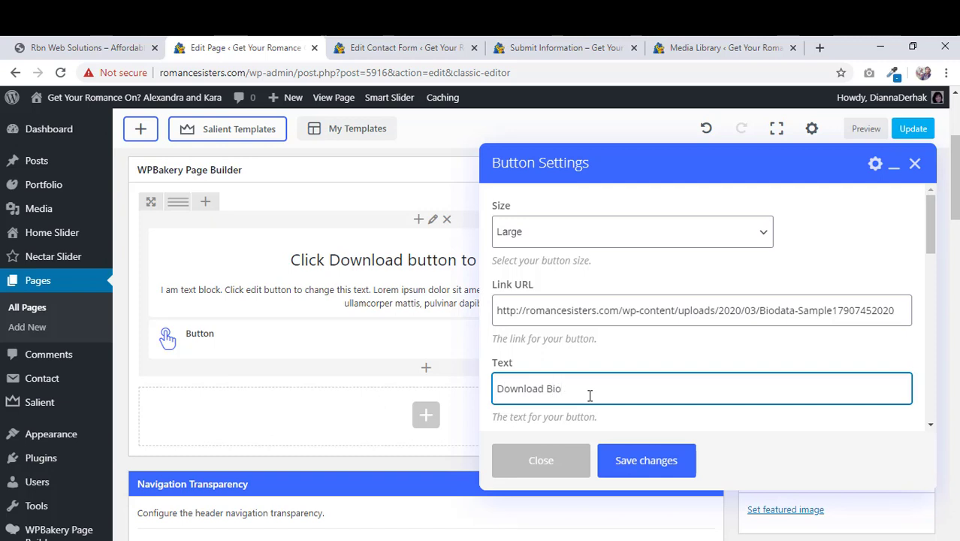
{"action": "scroll", "coordinate": [589, 395], "scroll_direction": "down", "scroll_amount": 1}
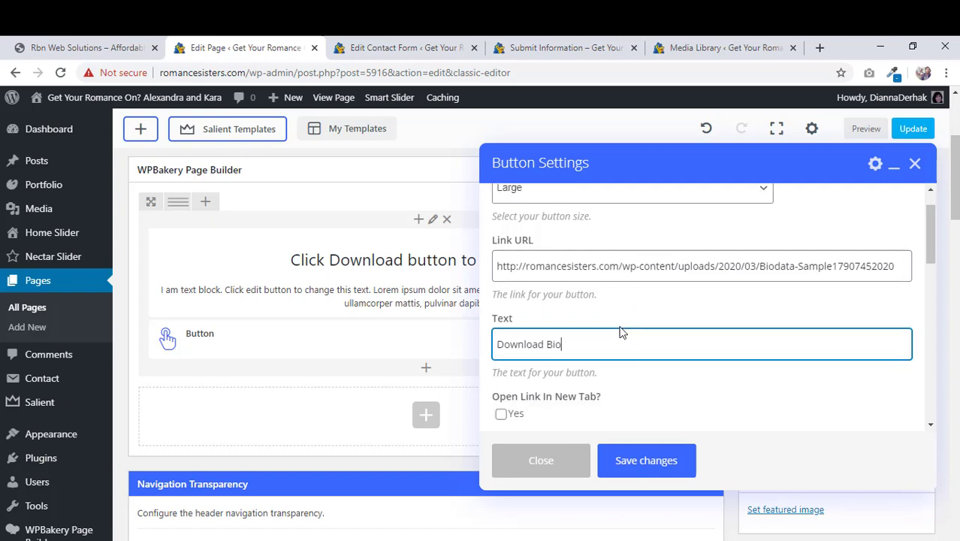
{"action": "scroll", "coordinate": [620, 331], "scroll_direction": "down", "scroll_amount": 2}
{"action": "scroll", "coordinate": [639, 368], "scroll_direction": "down", "scroll_amount": 3}
{"action": "scroll", "coordinate": [654, 401], "scroll_direction": "down", "scroll_amount": 1}
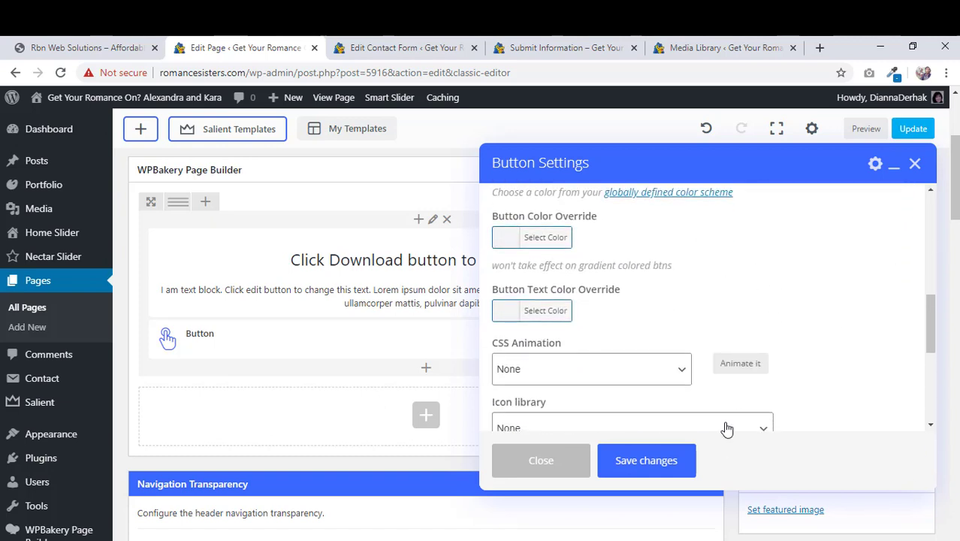
{"action": "scroll", "coordinate": [699, 443], "scroll_direction": "down", "scroll_amount": 1}
{"action": "left_click", "coordinate": [664, 461]}
{"action": "scroll", "coordinate": [536, 261], "scroll_direction": "up", "scroll_amount": 1}
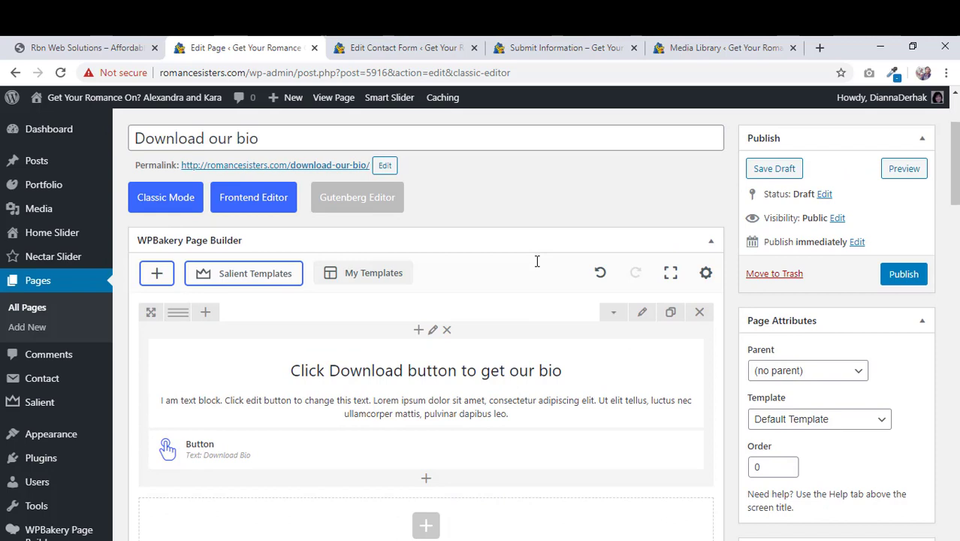
{"action": "scroll", "coordinate": [450, 262], "scroll_direction": "up", "scroll_amount": 1}
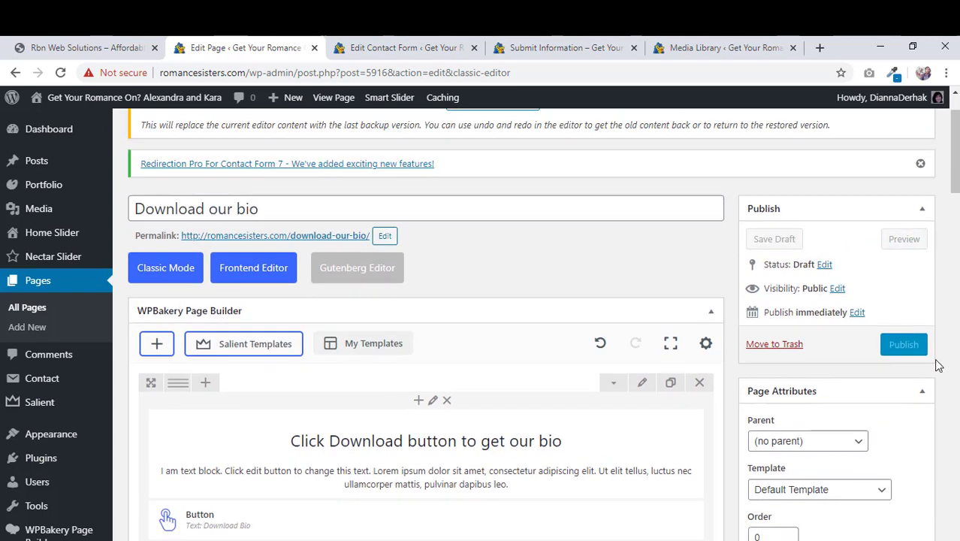
{"action": "left_click", "coordinate": [908, 349]}
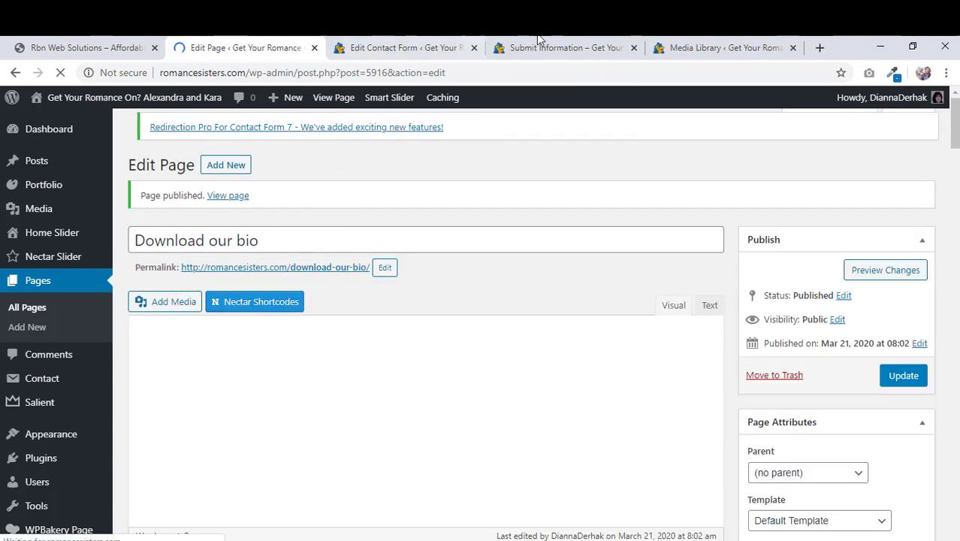
{"action": "left_click_drag", "start_coordinate": [560, 47], "coordinate": [379, 47]}
{"action": "scroll", "coordinate": [301, 301], "scroll_direction": "up", "scroll_amount": 4}
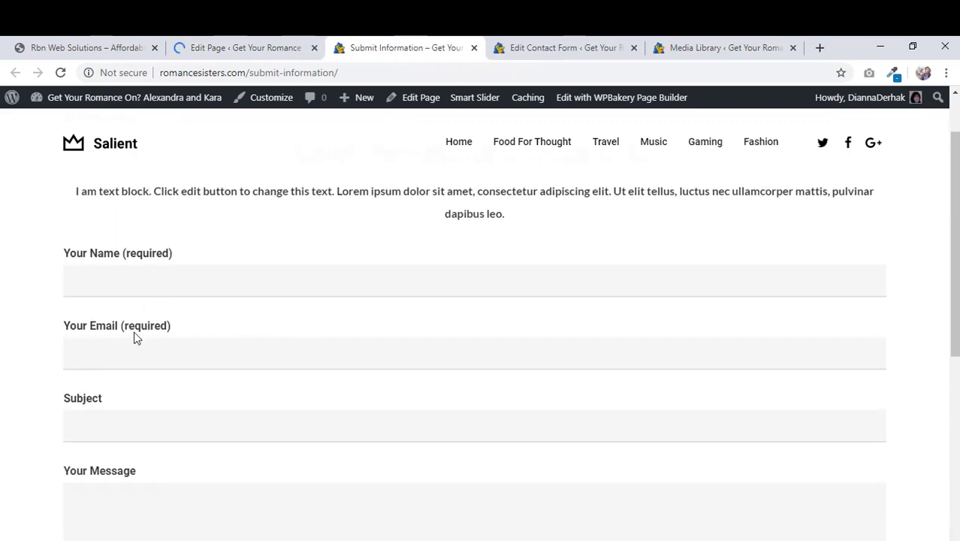
{"action": "scroll", "coordinate": [136, 338], "scroll_direction": "down", "scroll_amount": 3}
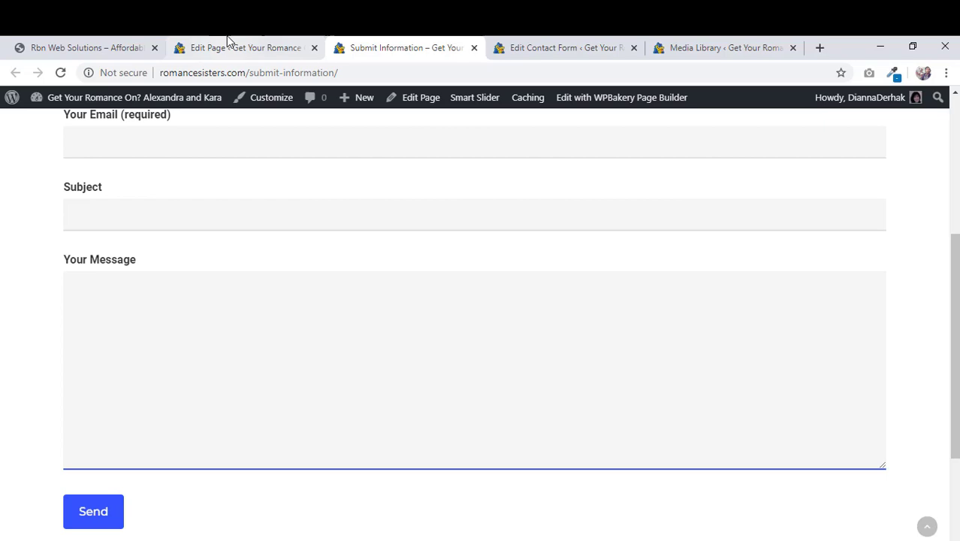
{"action": "left_click", "coordinate": [229, 43]}
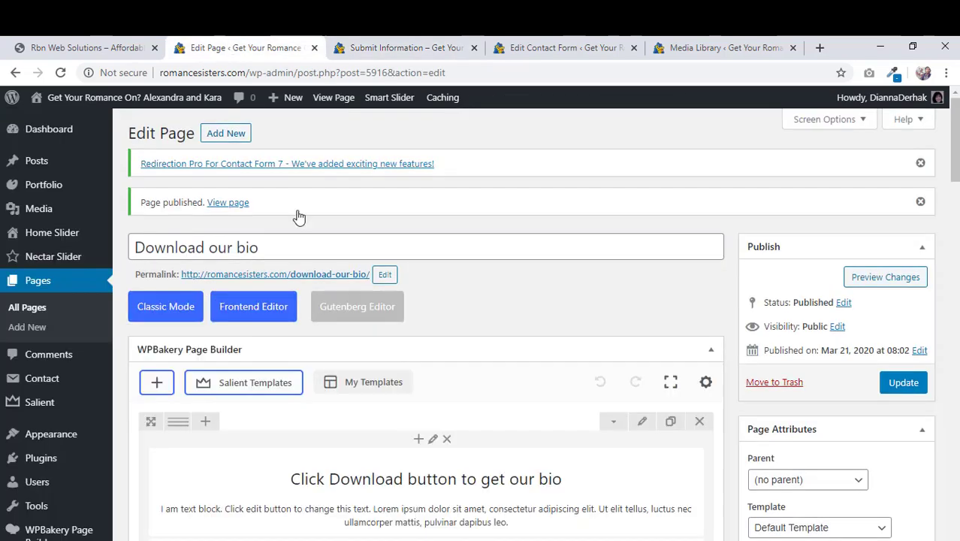
{"action": "left_click", "coordinate": [332, 251]}
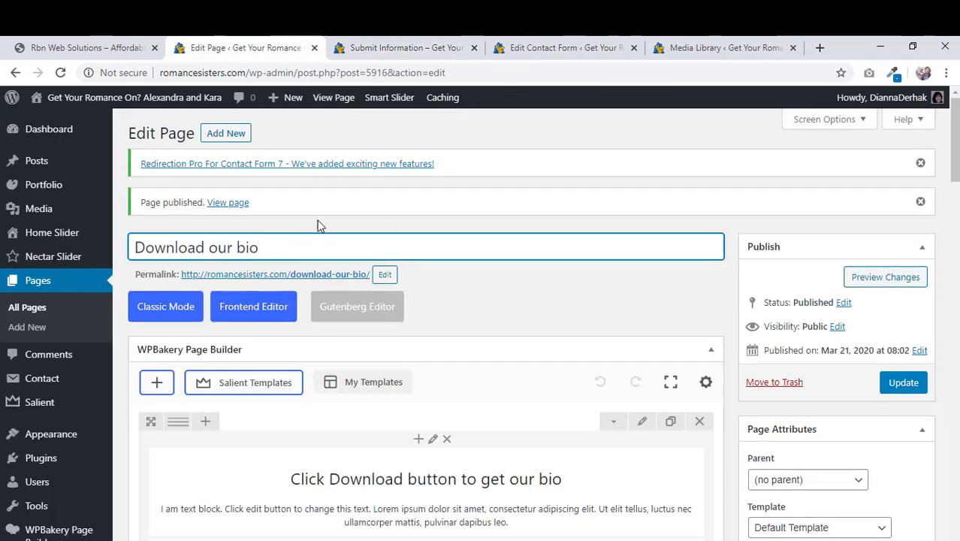
{"action": "scroll", "coordinate": [317, 226], "scroll_direction": "down", "scroll_amount": 3}
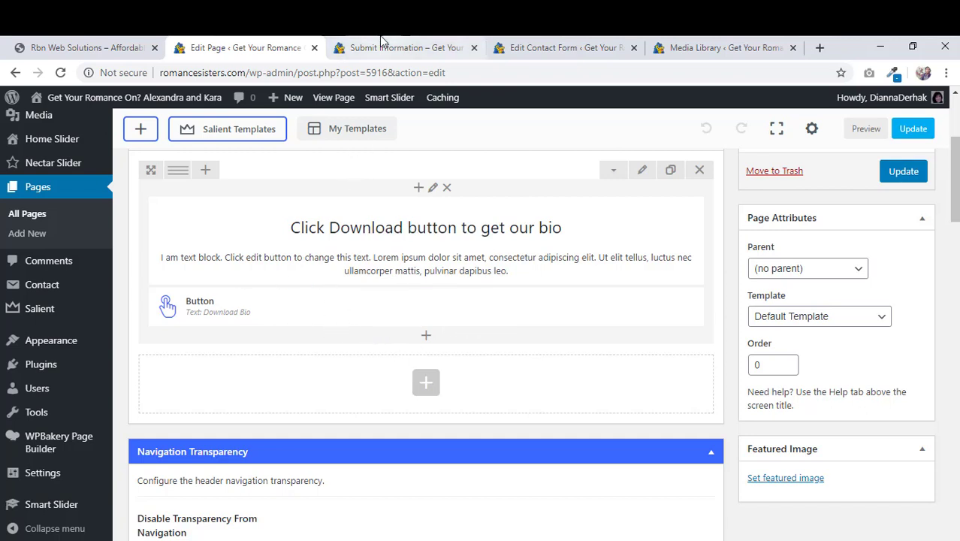
Bring up Contact form 1's Redirect Settings beside the page editor.
{"action": "left_click", "coordinate": [575, 44]}
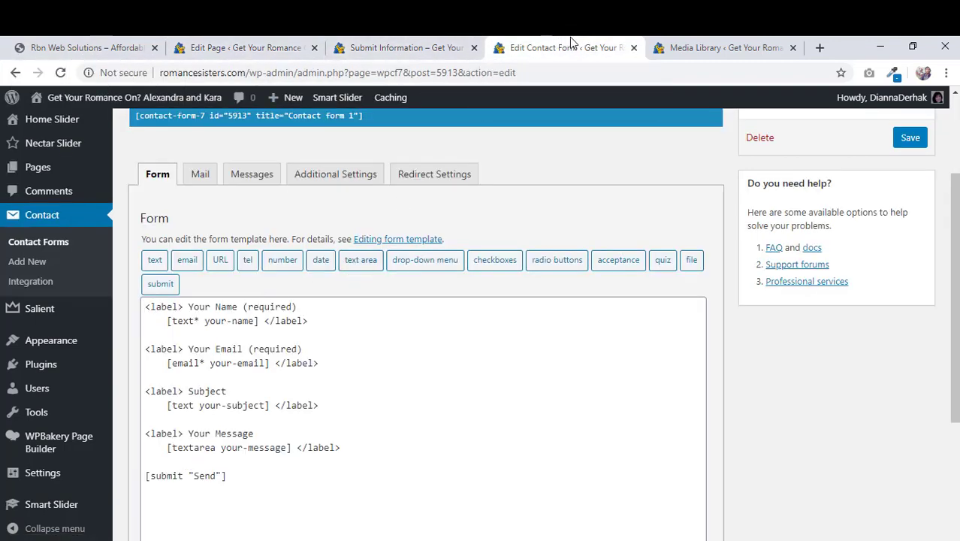
{"action": "left_click_drag", "start_coordinate": [571, 42], "coordinate": [218, 45]}
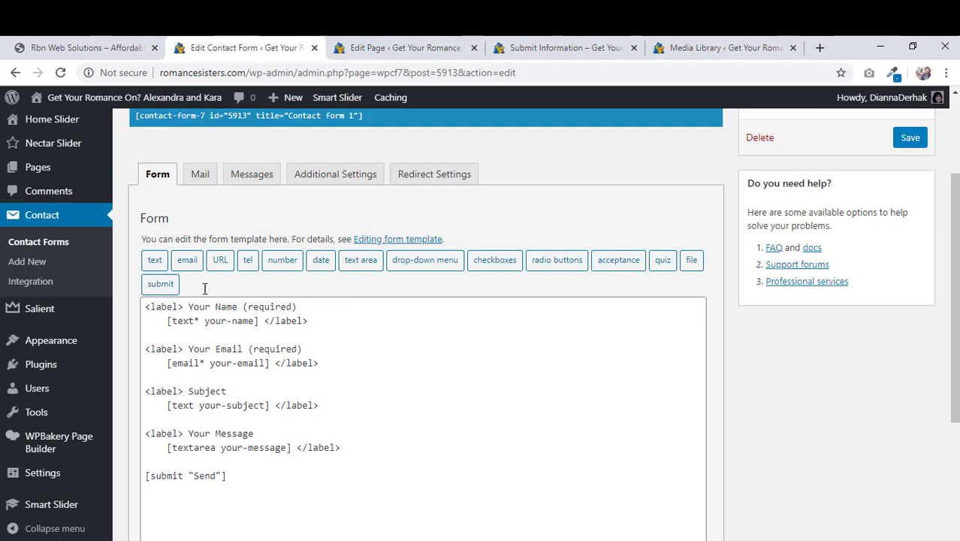
{"action": "scroll", "coordinate": [244, 252], "scroll_direction": "up", "scroll_amount": 1}
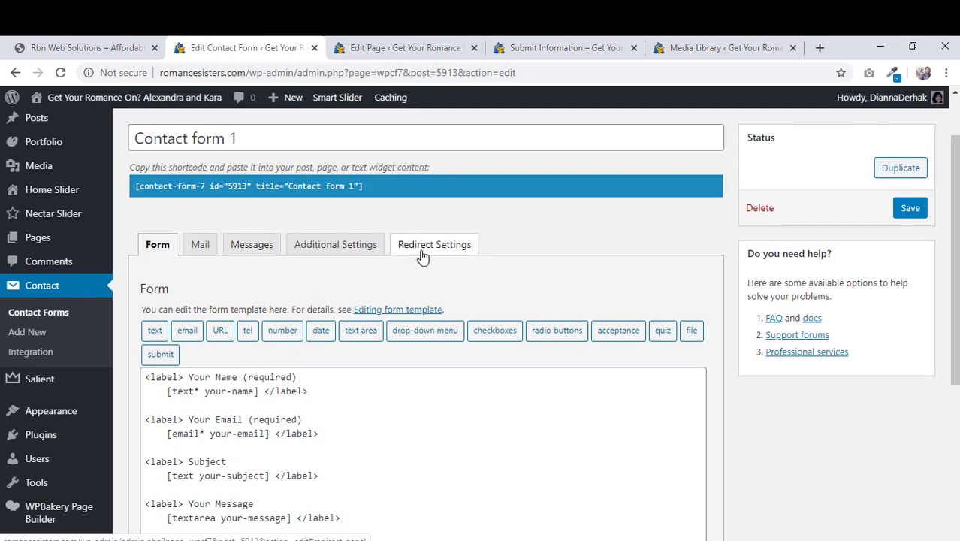
{"action": "left_click", "coordinate": [423, 255]}
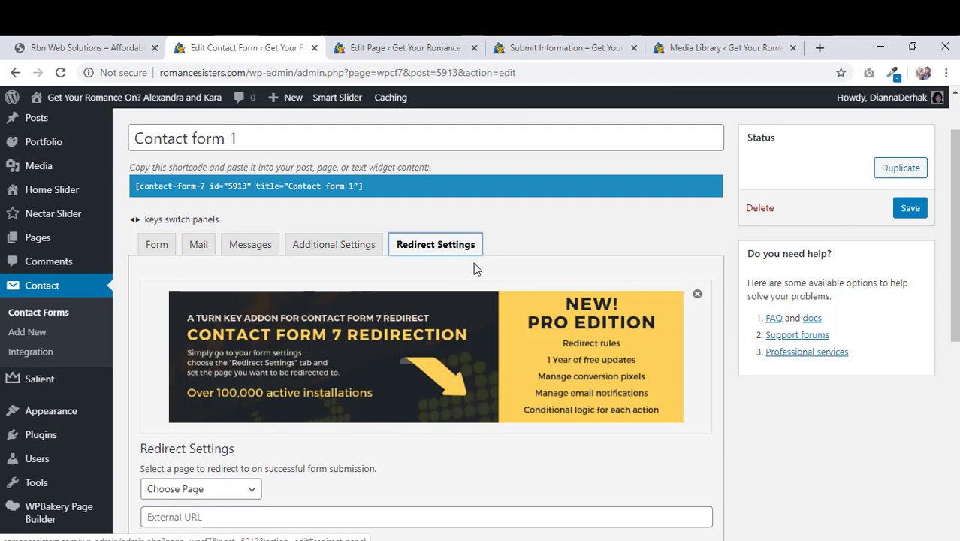
{"action": "scroll", "coordinate": [475, 268], "scroll_direction": "down", "scroll_amount": 1}
{"action": "scroll", "coordinate": [478, 270], "scroll_direction": "down", "scroll_amount": 2}
{"action": "scroll", "coordinate": [478, 270], "scroll_direction": "down", "scroll_amount": 1}
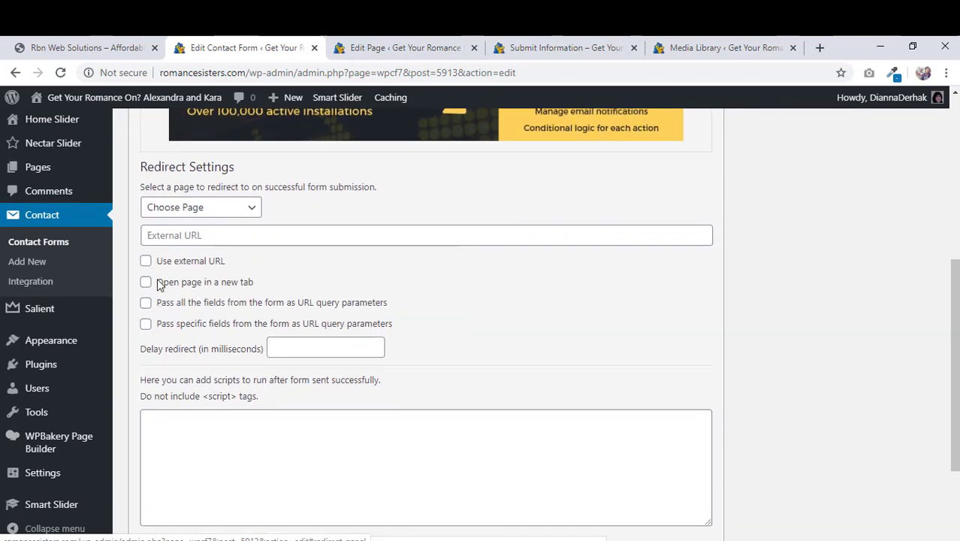
Check the Choose Page list for the new page, then reload the form editor.
{"action": "left_click", "coordinate": [204, 217]}
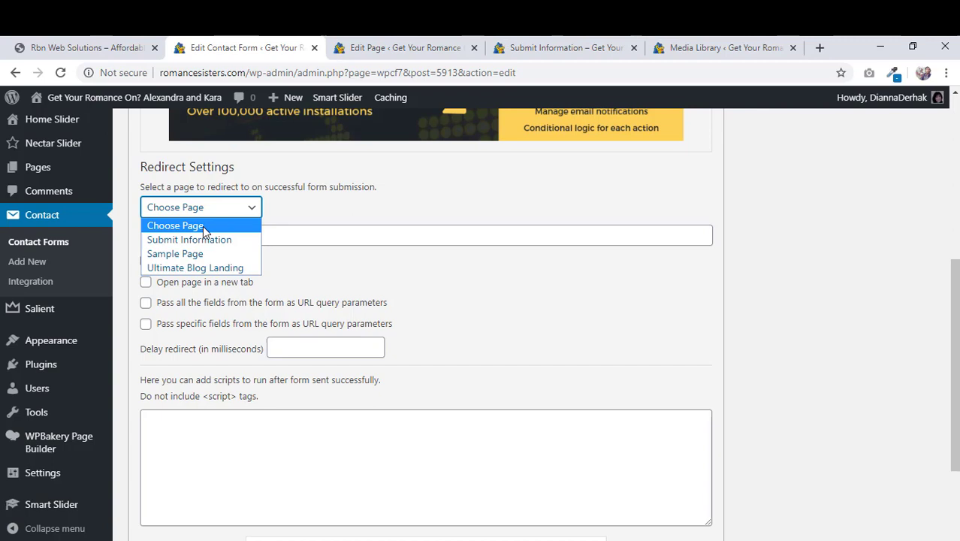
{"action": "left_click", "coordinate": [204, 225]}
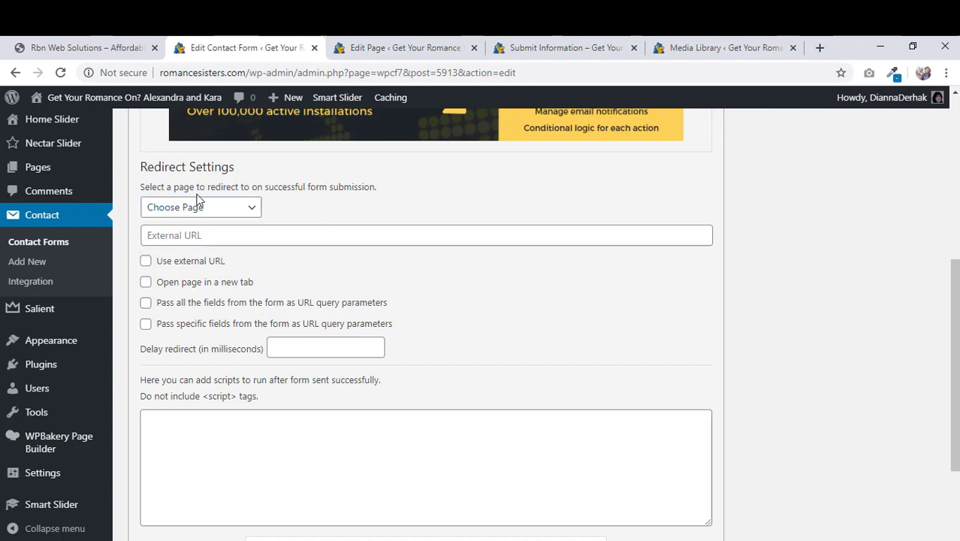
{"action": "left_click", "coordinate": [60, 73]}
{"action": "left_click", "coordinate": [532, 157]}
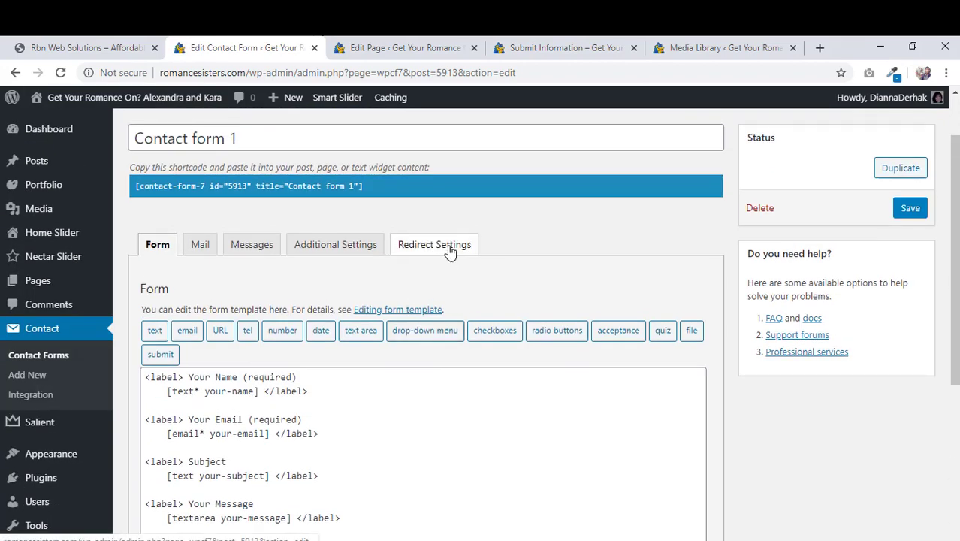
Choose 'Download our bio' as the contact form's redirect page.
{"action": "left_click", "coordinate": [449, 249]}
{"action": "scroll", "coordinate": [450, 250], "scroll_direction": "down", "scroll_amount": 2}
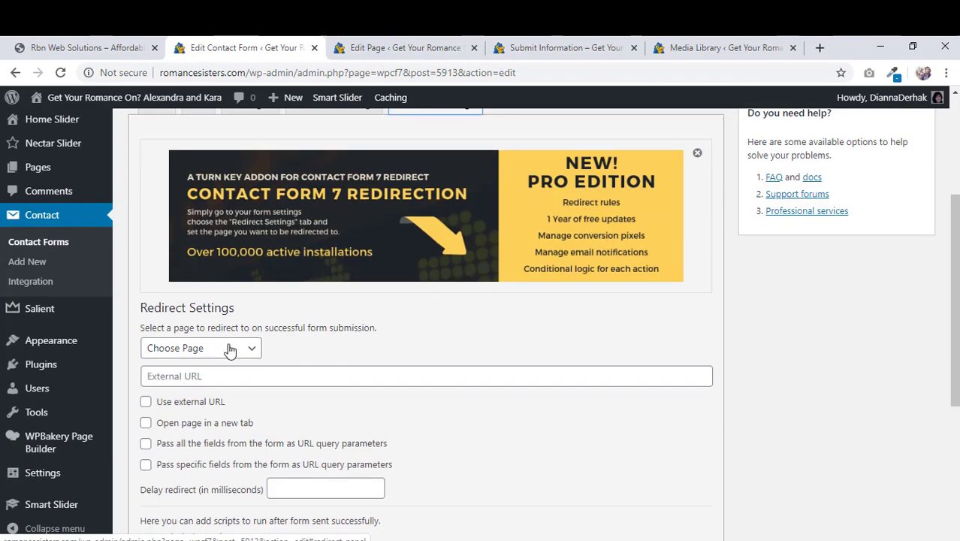
{"action": "left_click", "coordinate": [166, 344]}
{"action": "scroll", "coordinate": [166, 338], "scroll_direction": "down", "scroll_amount": 1}
{"action": "left_click", "coordinate": [230, 287]}
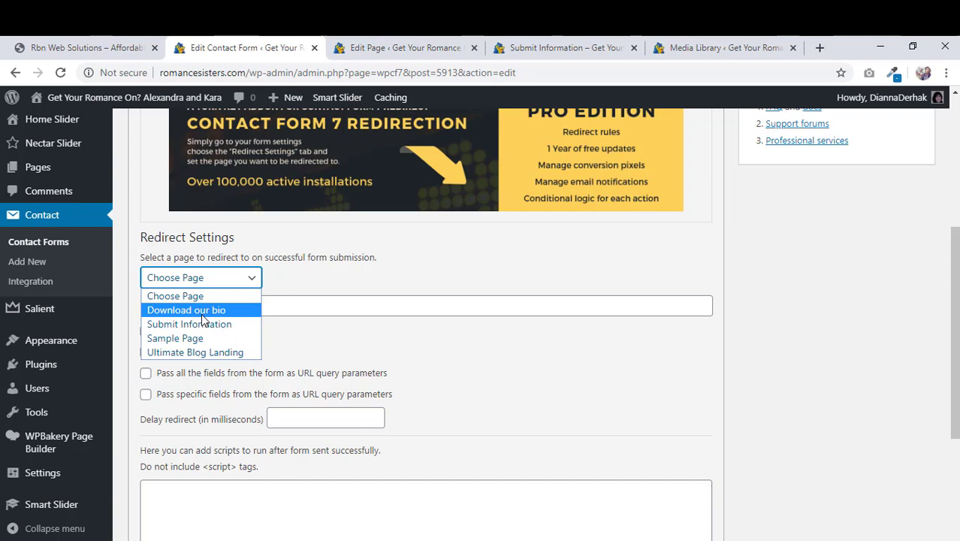
{"action": "left_click", "coordinate": [208, 311]}
{"action": "scroll", "coordinate": [432, 304], "scroll_direction": "down", "scroll_amount": 3}
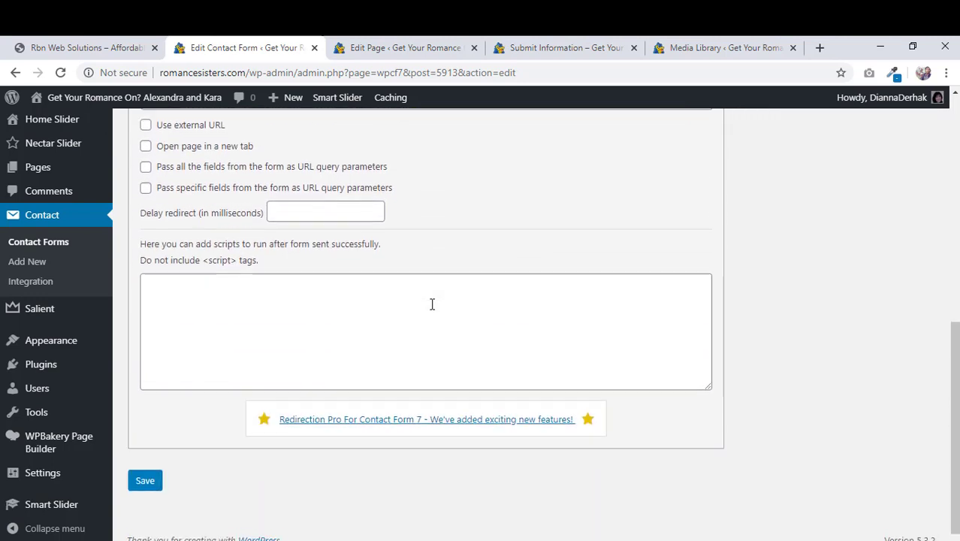
{"action": "scroll", "coordinate": [208, 248], "scroll_direction": "up", "scroll_amount": 1}
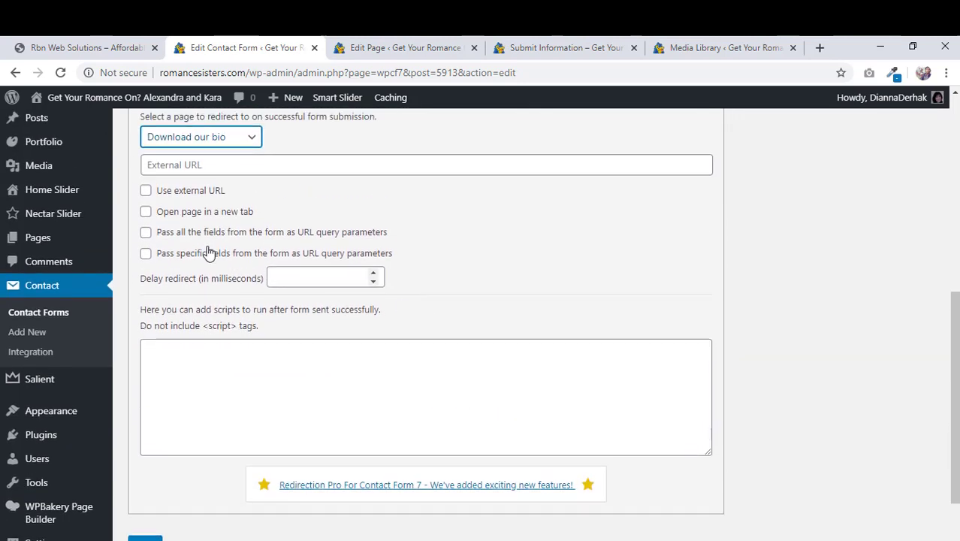
Tick the Use external URL option in the redirect settings.
{"action": "left_click", "coordinate": [146, 191]}
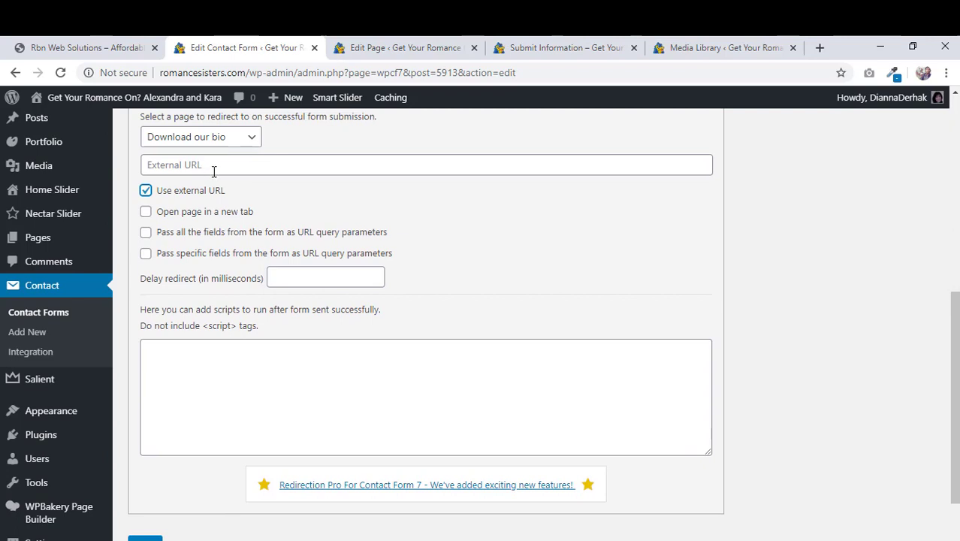
{"action": "left_click", "coordinate": [214, 171]}
{"action": "left_click", "coordinate": [580, 129]}
{"action": "key", "text": "Tab"}
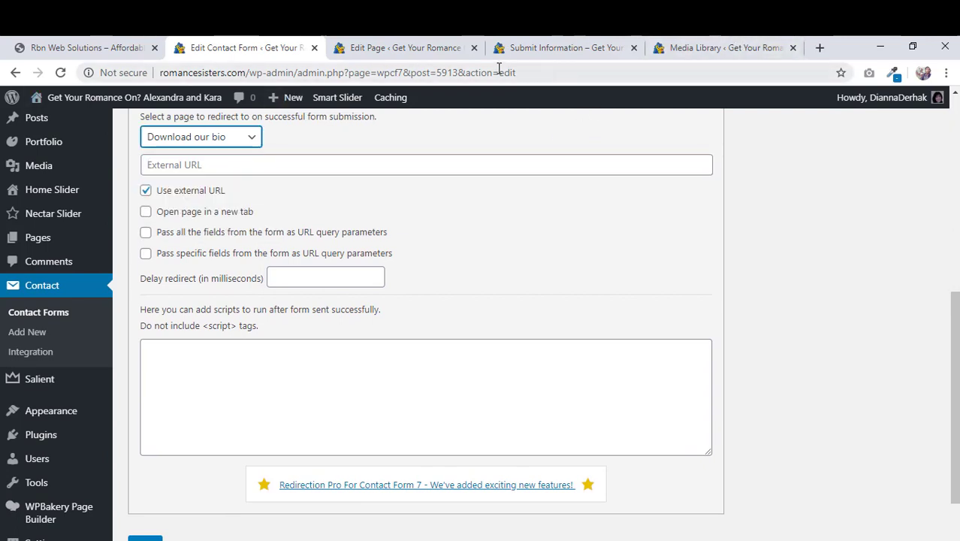
{"action": "key", "text": "ctrl+Tab"}
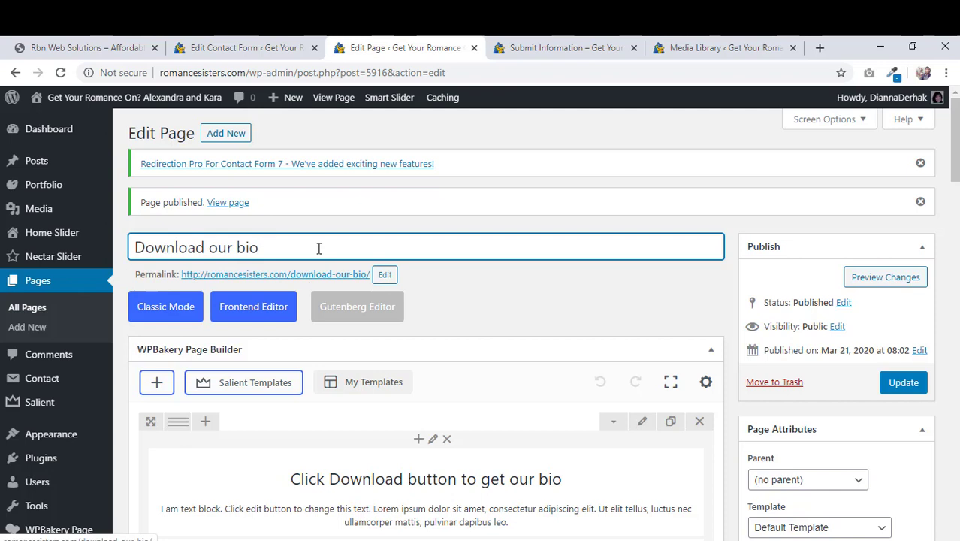
{"action": "left_click", "coordinate": [210, 43]}
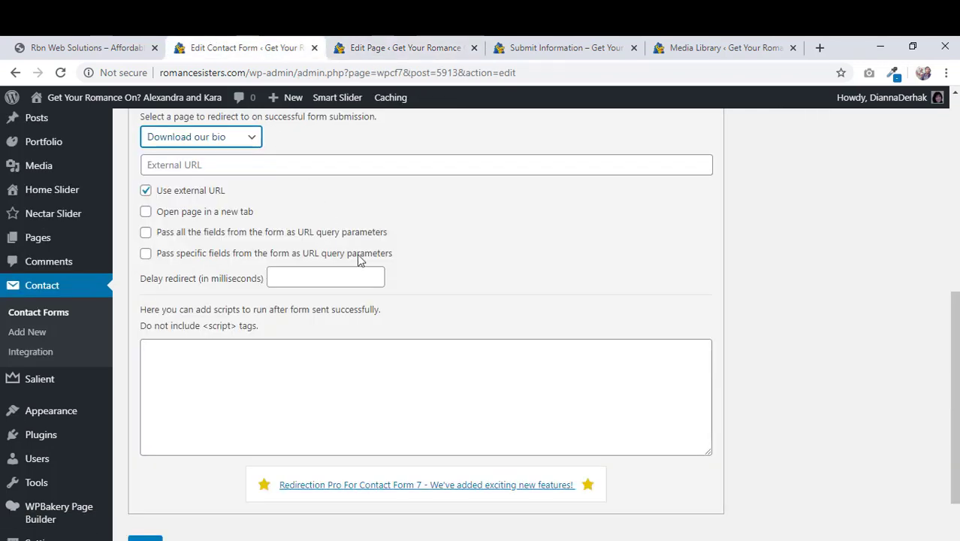
{"action": "scroll", "coordinate": [214, 257], "scroll_direction": "up", "scroll_amount": 1}
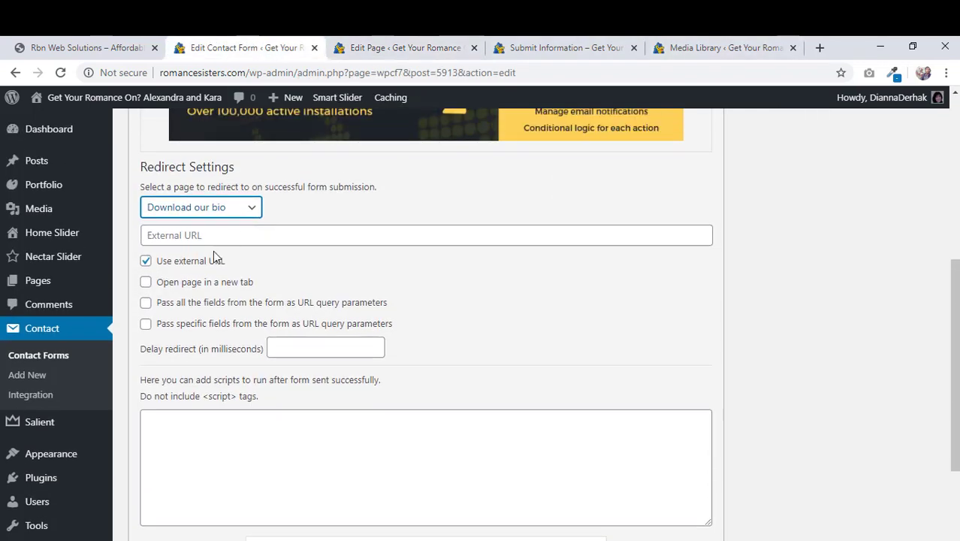
{"action": "left_click", "coordinate": [241, 235]}
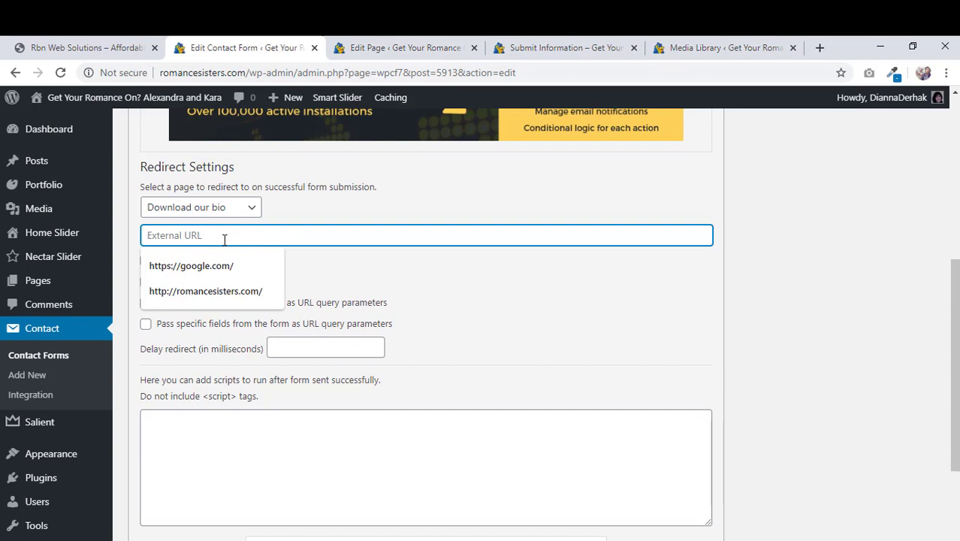
{"action": "left_click", "coordinate": [421, 206]}
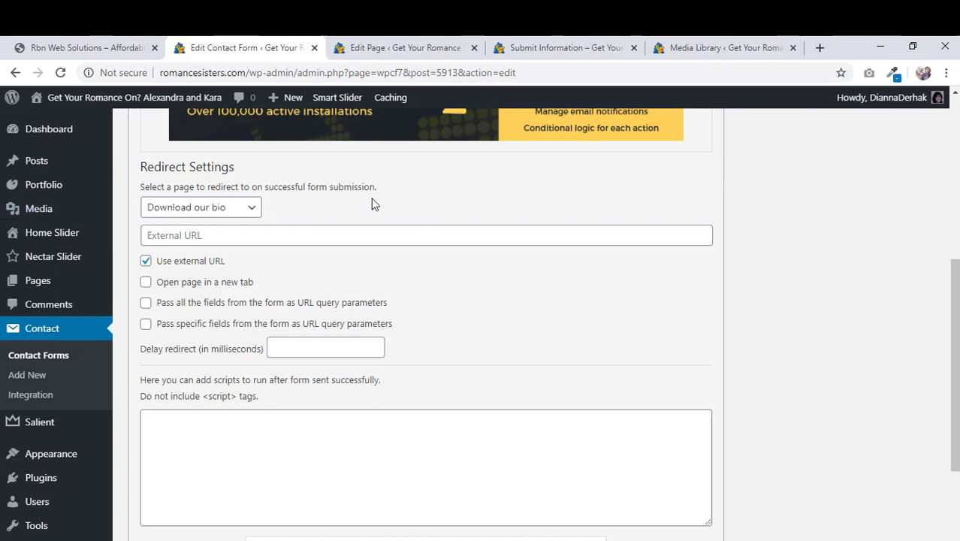
Keep 'Download our bio' as the redirect page and save the redirect settings.
{"action": "left_click", "coordinate": [235, 213]}
{"action": "left_click", "coordinate": [239, 235]}
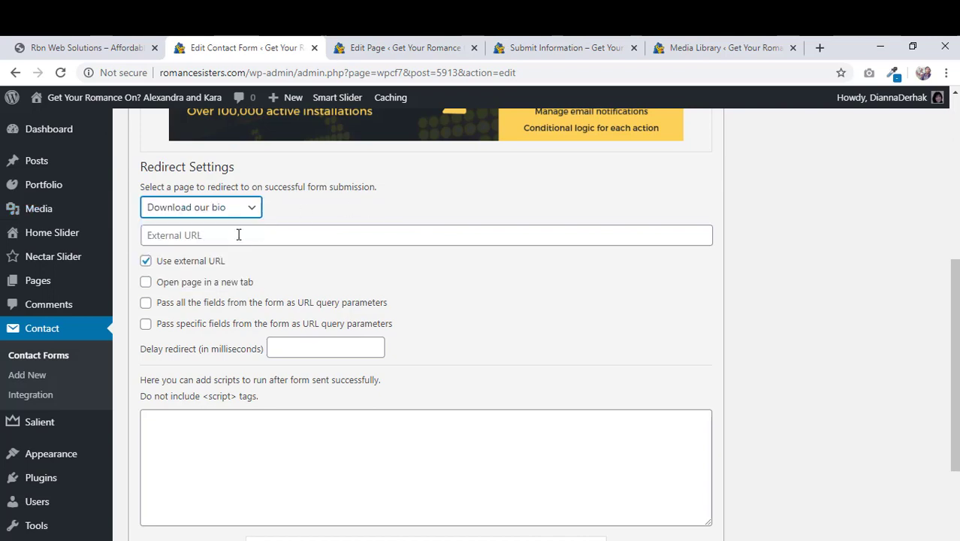
{"action": "scroll", "coordinate": [400, 275], "scroll_direction": "down", "scroll_amount": 2}
{"action": "left_click", "coordinate": [152, 478]}
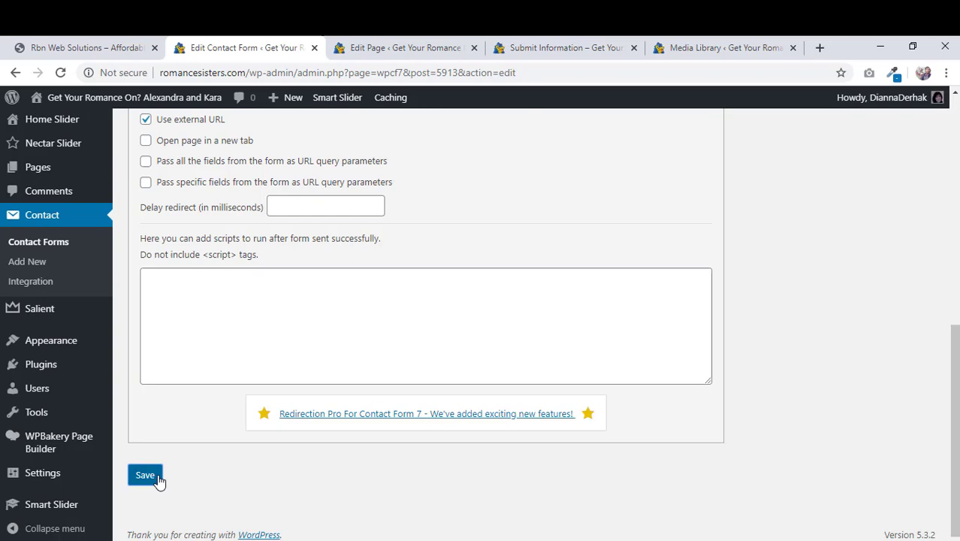
Reload the live Submit Information page.
{"action": "scroll", "coordinate": [440, 317], "scroll_direction": "up", "scroll_amount": 2}
{"action": "scroll", "coordinate": [445, 302], "scroll_direction": "up", "scroll_amount": 2}
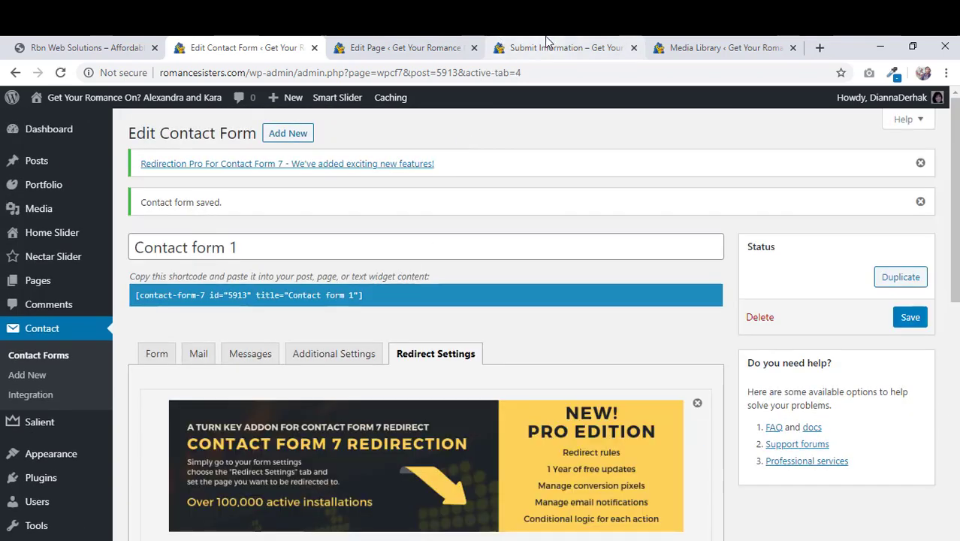
{"action": "left_click", "coordinate": [547, 39]}
{"action": "scroll", "coordinate": [194, 174], "scroll_direction": "up", "scroll_amount": 5}
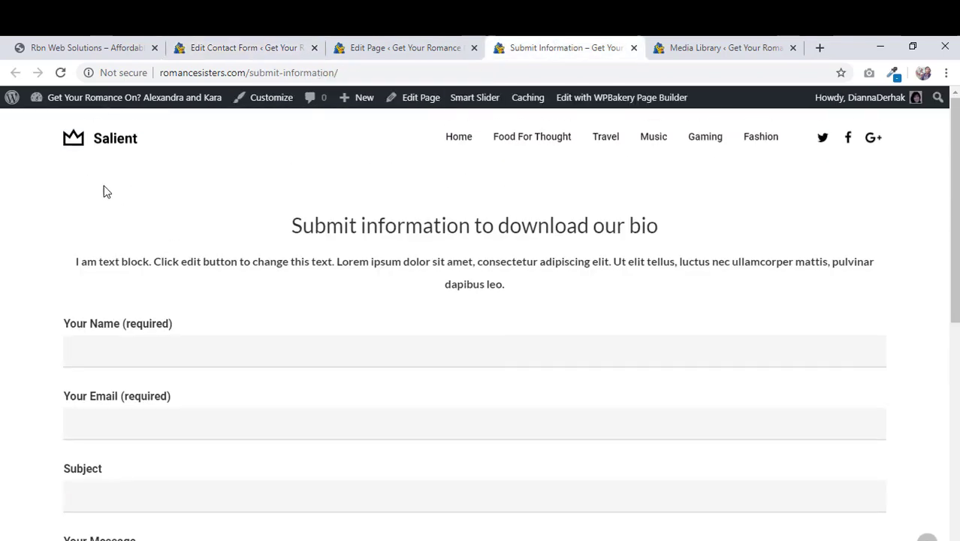
{"action": "key", "text": "F5"}
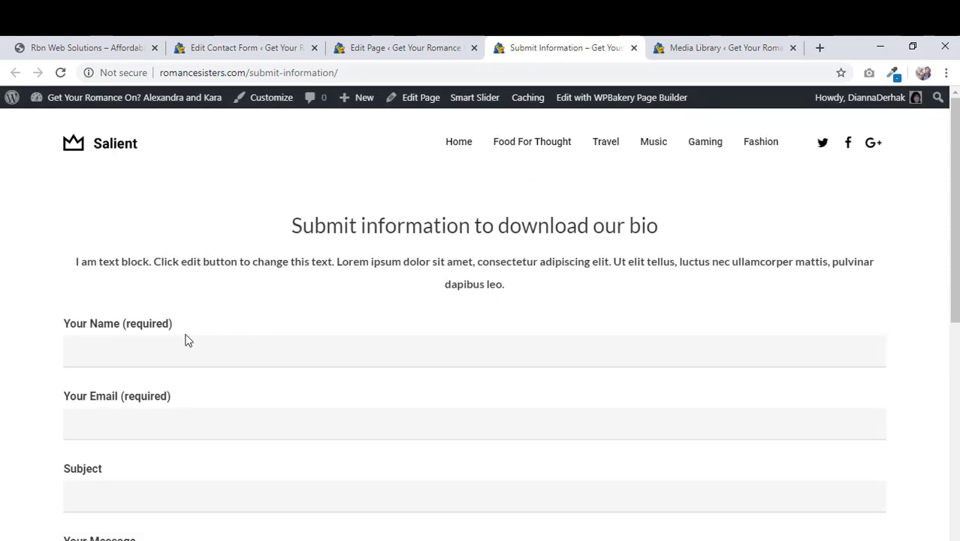
Autofill the form's name and email, and set the subject to 'testing'.
{"action": "left_click", "coordinate": [134, 349]}
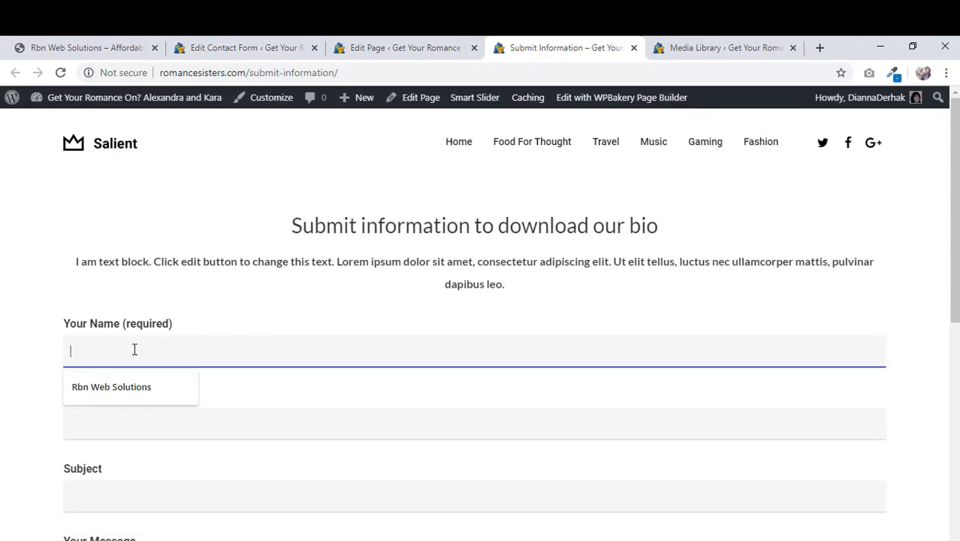
{"action": "left_click", "coordinate": [139, 386]}
{"action": "left_click", "coordinate": [120, 428]}
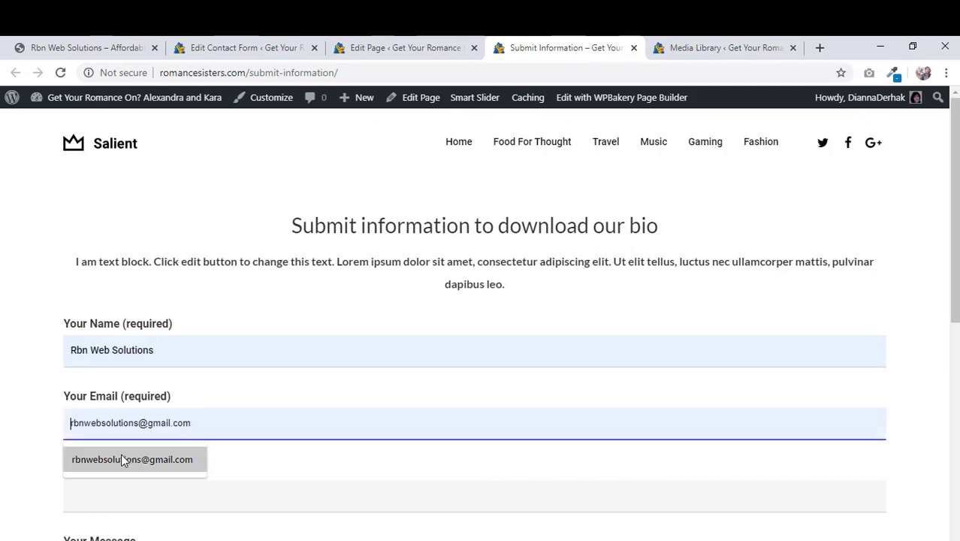
{"action": "left_click", "coordinate": [120, 461]}
{"action": "scroll", "coordinate": [56, 383], "scroll_direction": "down", "scroll_amount": 2}
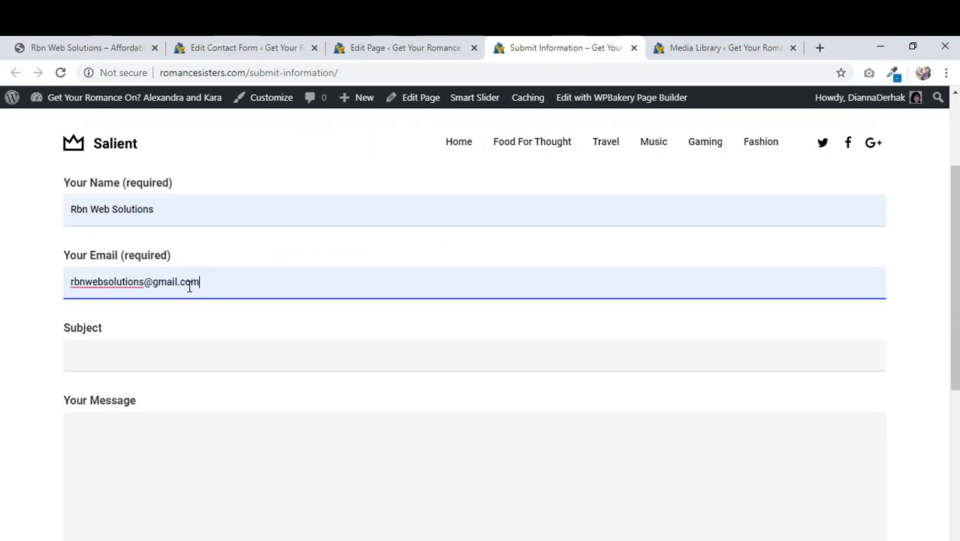
{"action": "left_click", "coordinate": [123, 357]}
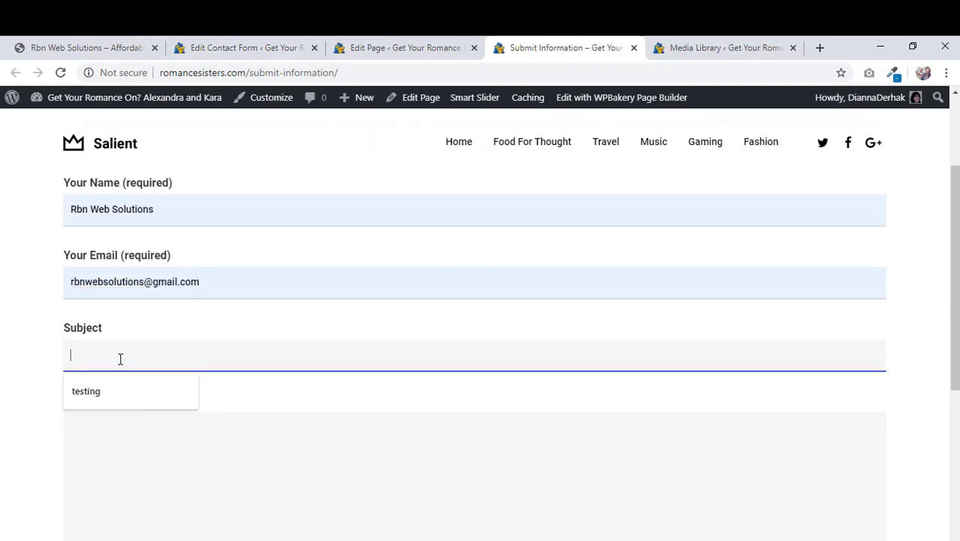
{"action": "left_click", "coordinate": [108, 398]}
Enter 'test message' as the message and send the form.
{"action": "scroll", "coordinate": [145, 414], "scroll_direction": "down", "scroll_amount": 3}
{"action": "left_click", "coordinate": [215, 272]}
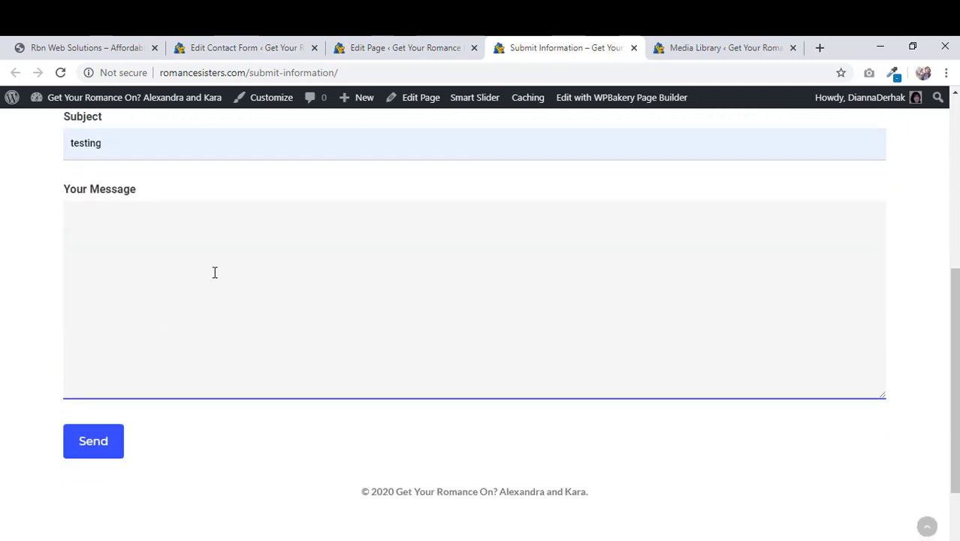
{"action": "type", "text": "test mesa"}
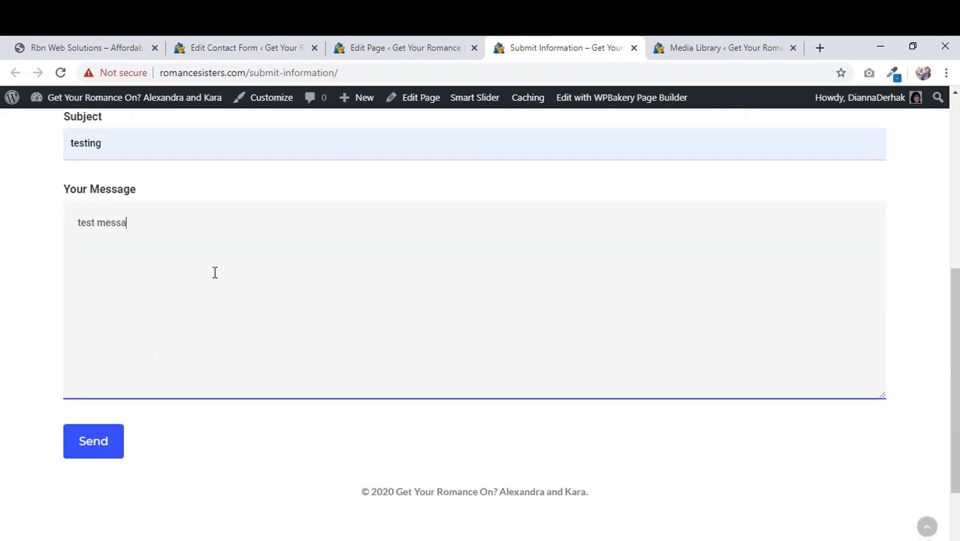
{"action": "type", "text": "ge"}
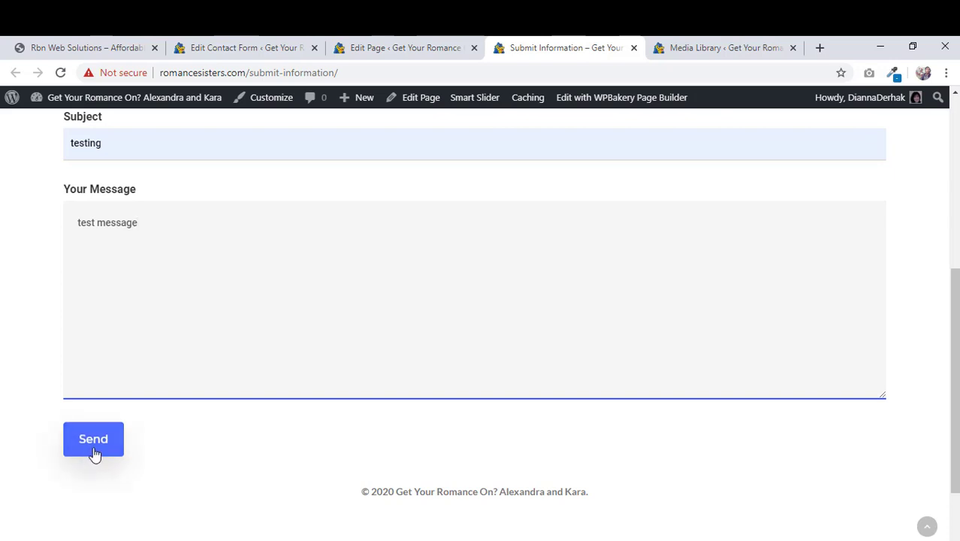
{"action": "left_click", "coordinate": [94, 451]}
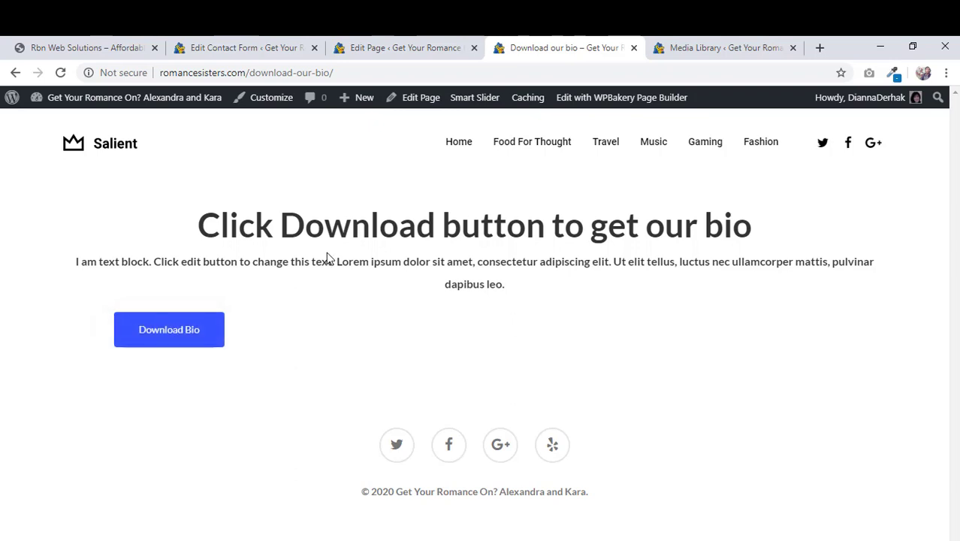
Download the Biodata PDF via Download Bio, then return to the page editor.
{"action": "left_click", "coordinate": [199, 333]}
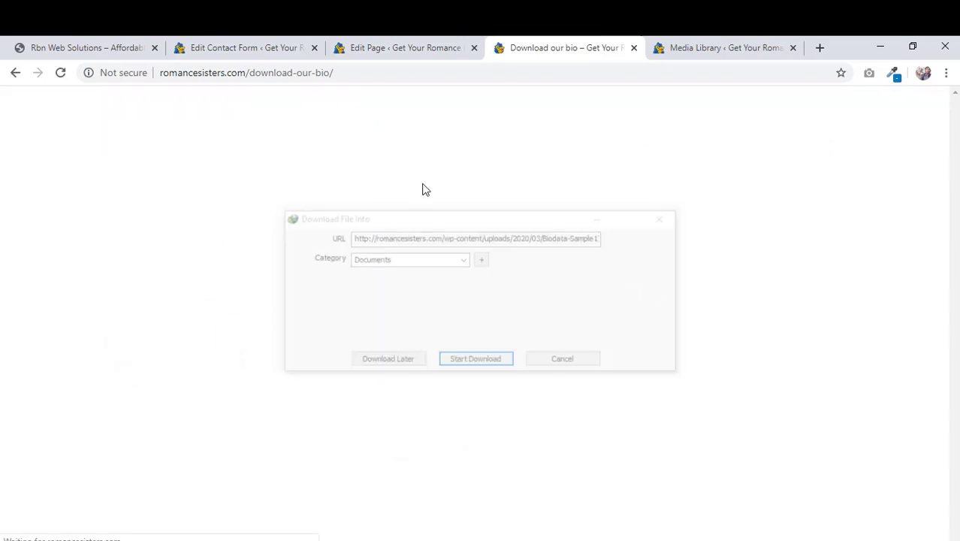
{"action": "left_click", "coordinate": [480, 362]}
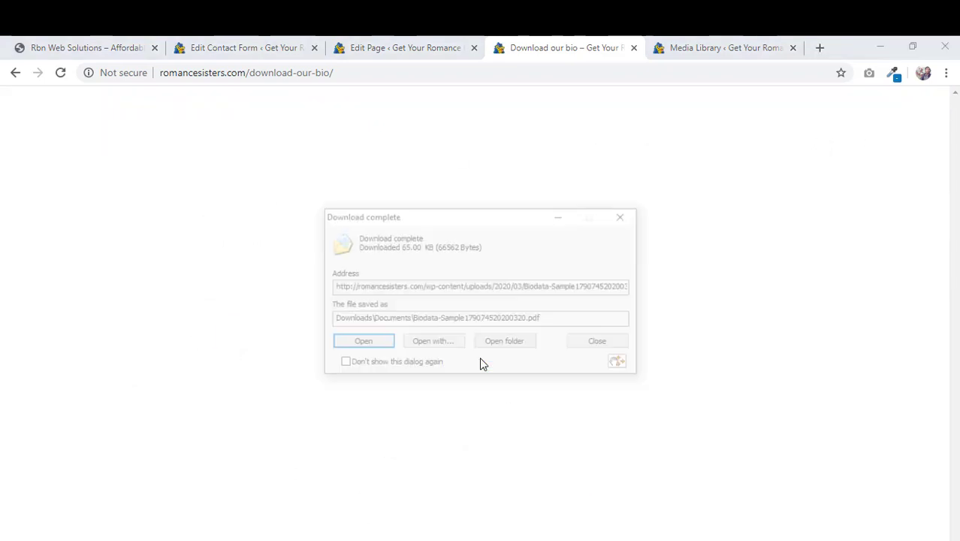
{"action": "left_click", "coordinate": [605, 345]}
{"action": "left_click", "coordinate": [451, 45]}
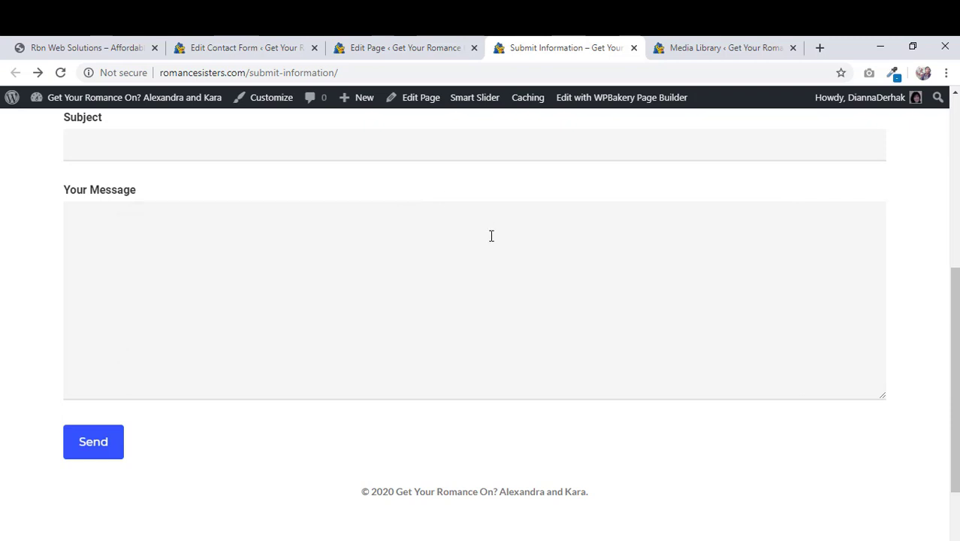
Scroll to the top of Submit Information, showing its heading above the empty form.
{"action": "scroll", "coordinate": [487, 240], "scroll_direction": "up", "scroll_amount": 2}
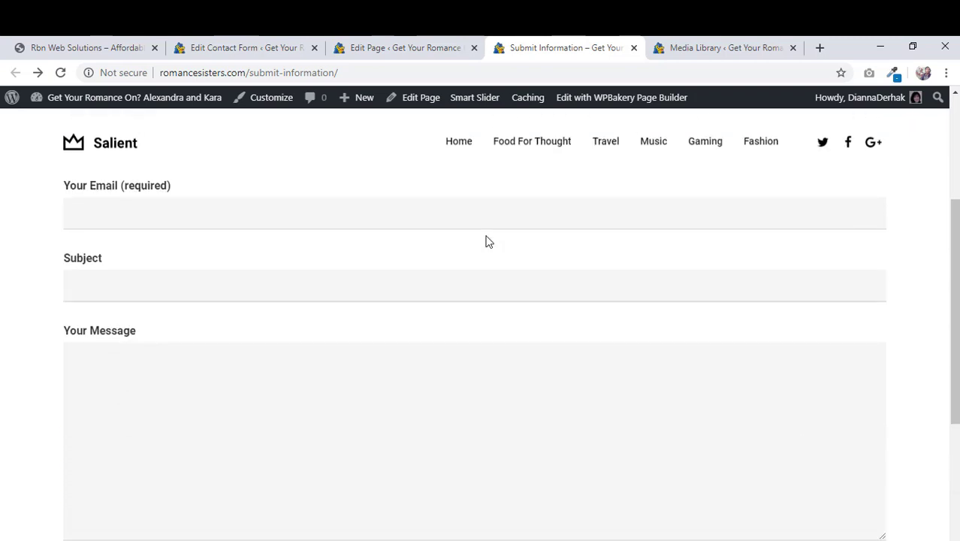
{"action": "scroll", "coordinate": [487, 240], "scroll_direction": "up", "scroll_amount": 2}
{"action": "scroll", "coordinate": [487, 241], "scroll_direction": "up", "scroll_amount": 1}
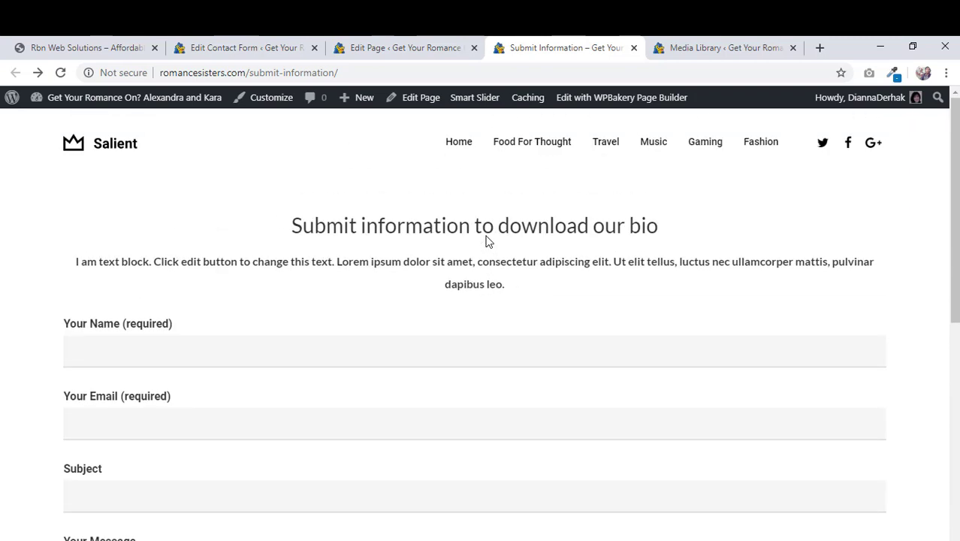